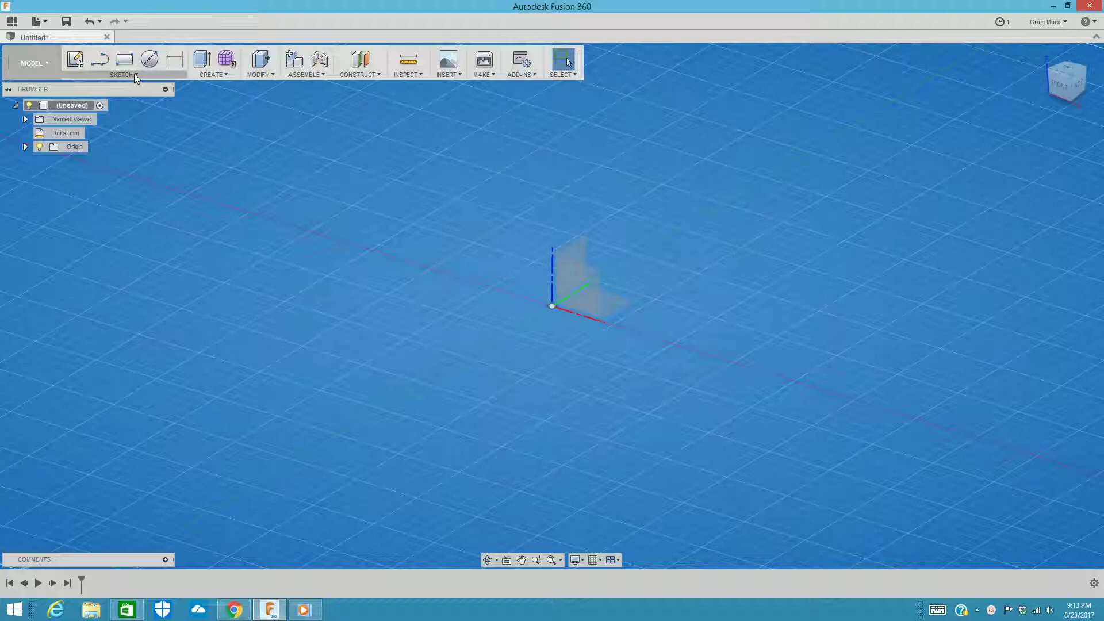
Create a new sketch on the front (XZ) origin plane.
{"action": "left_click", "coordinate": [215, 75]}
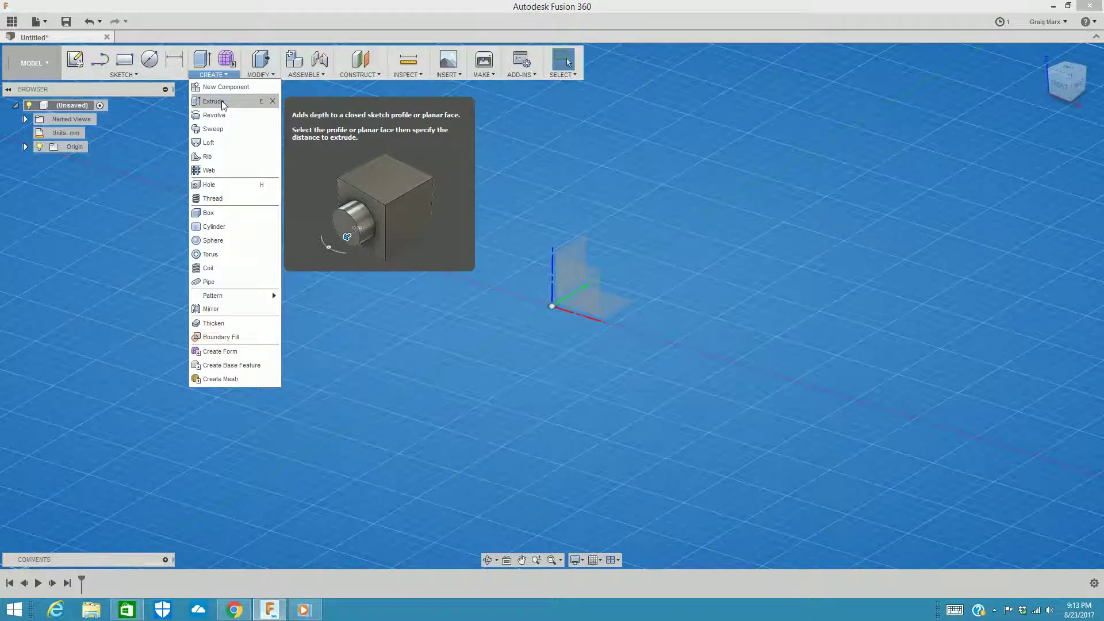
{"action": "left_click", "coordinate": [121, 75]}
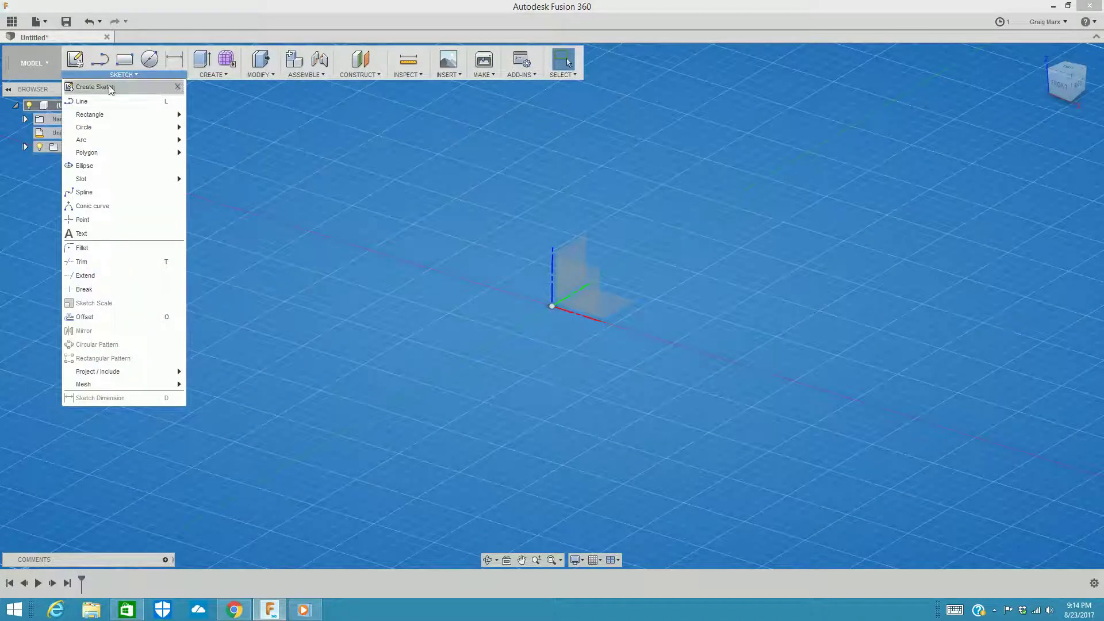
{"action": "left_click", "coordinate": [110, 87]}
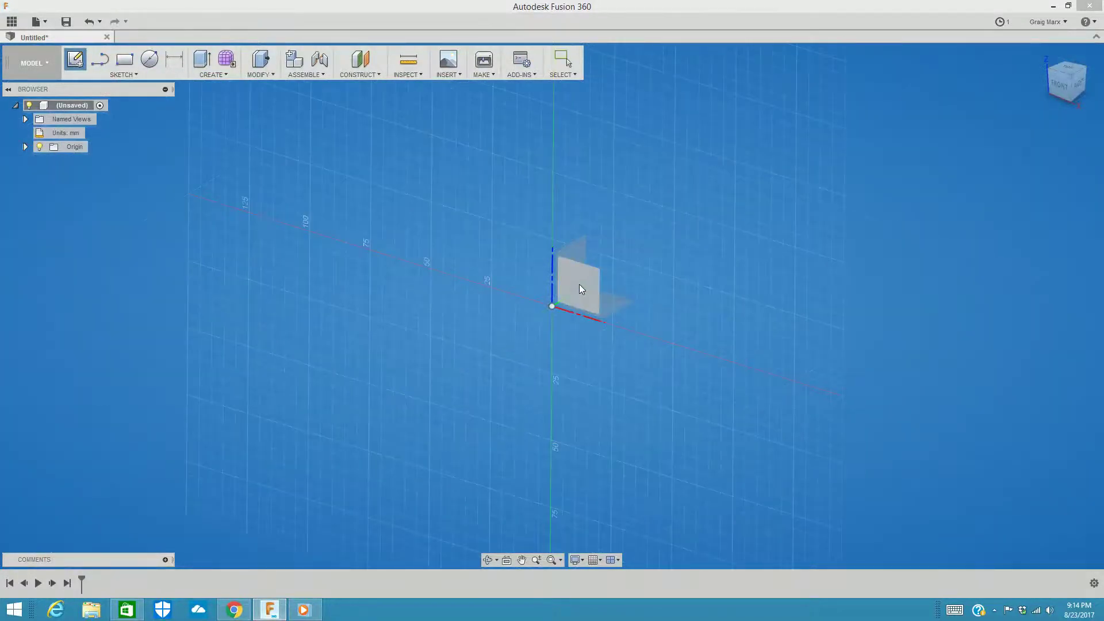
{"action": "left_click", "coordinate": [578, 284]}
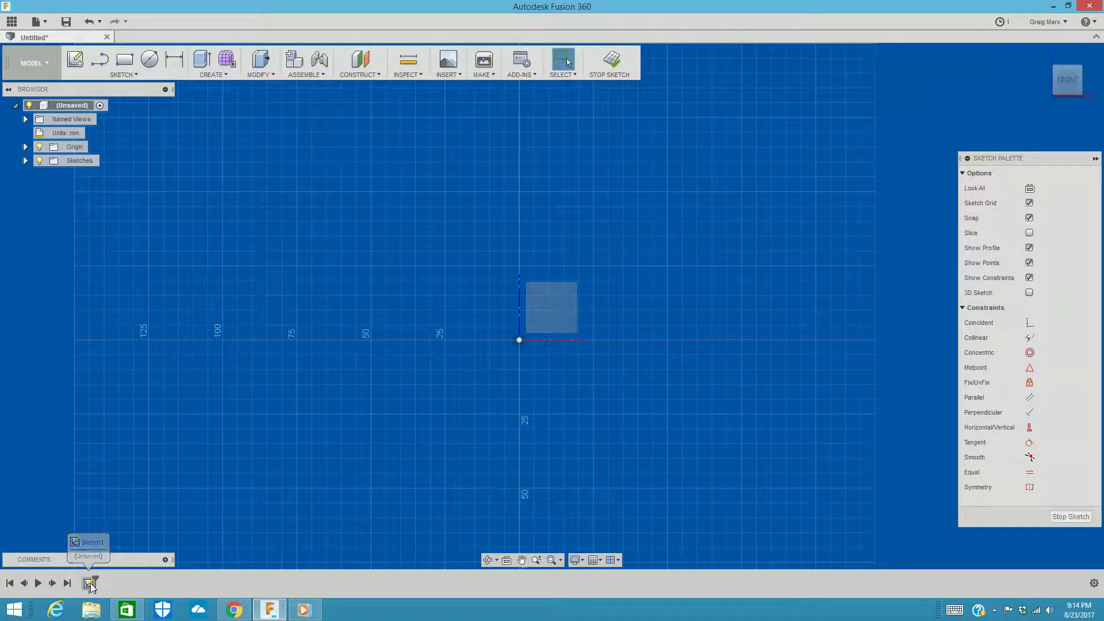
Sketch a center rectangle 50 mm wide and 50 mm high, centred on the origin.
{"action": "left_click", "coordinate": [129, 74]}
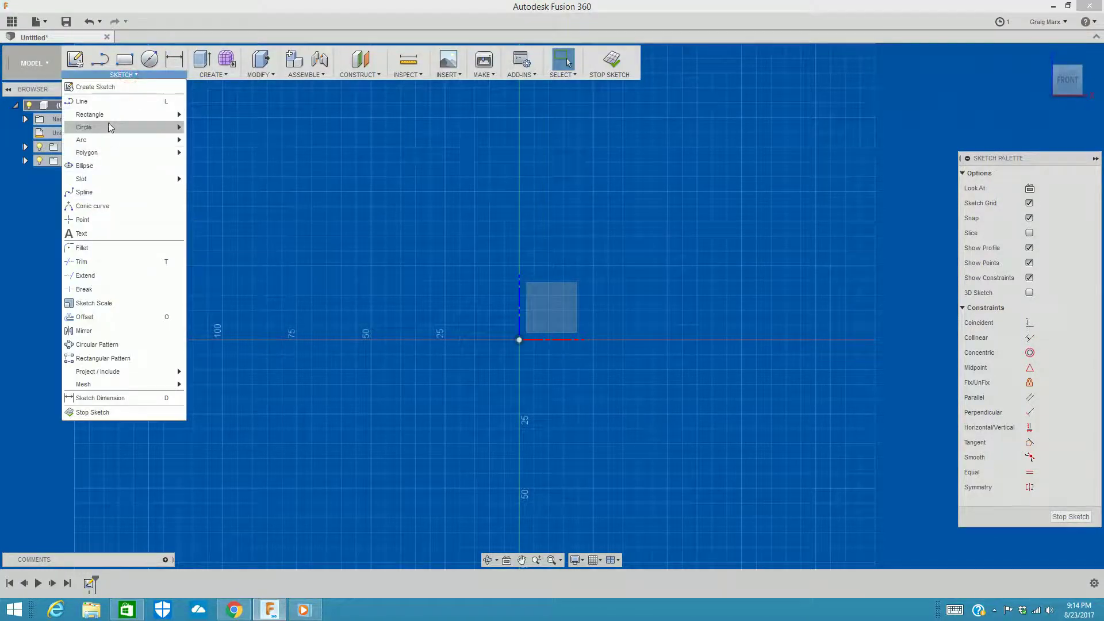
{"action": "mouse_move", "coordinate": [115, 114]}
{"action": "left_click", "coordinate": [198, 148]}
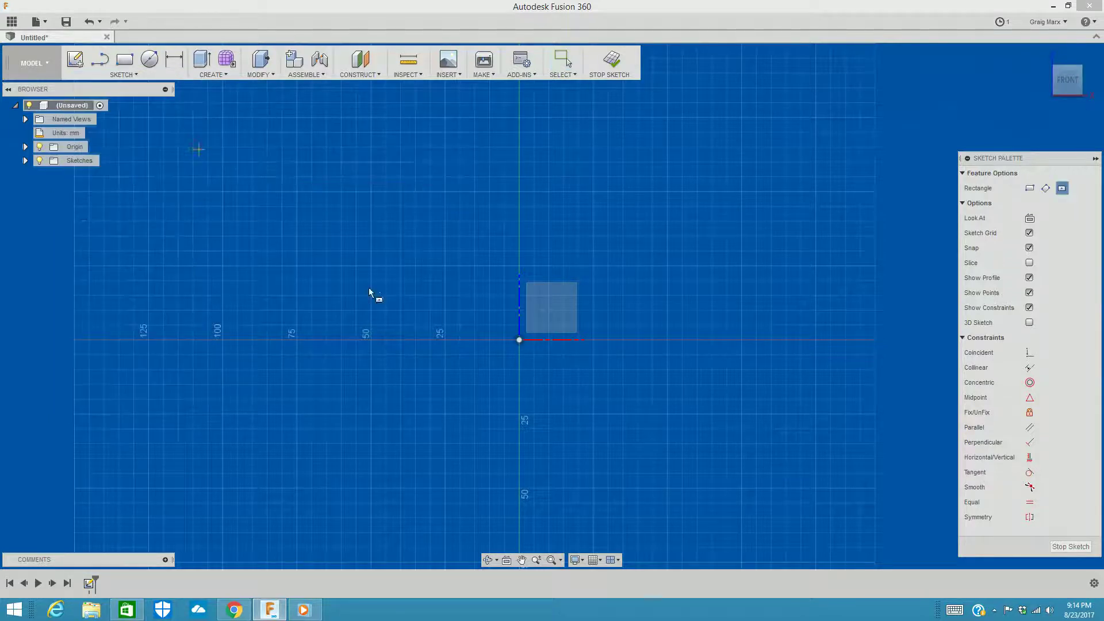
{"action": "left_click", "coordinate": [519, 340]}
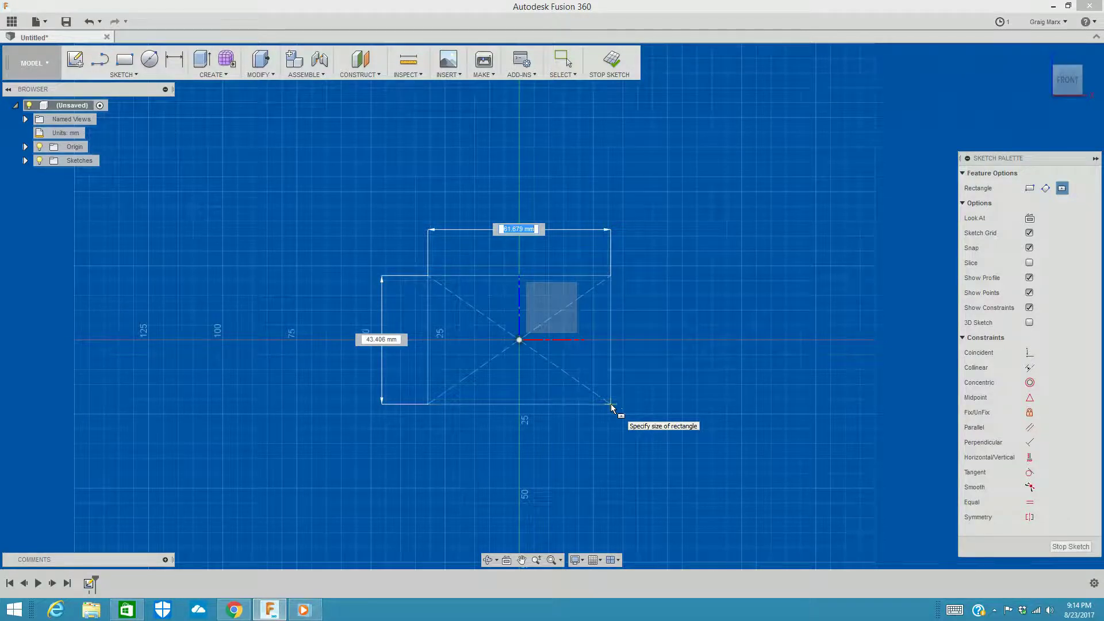
{"action": "type", "text": "50"}
{"action": "key", "text": "Tab"}
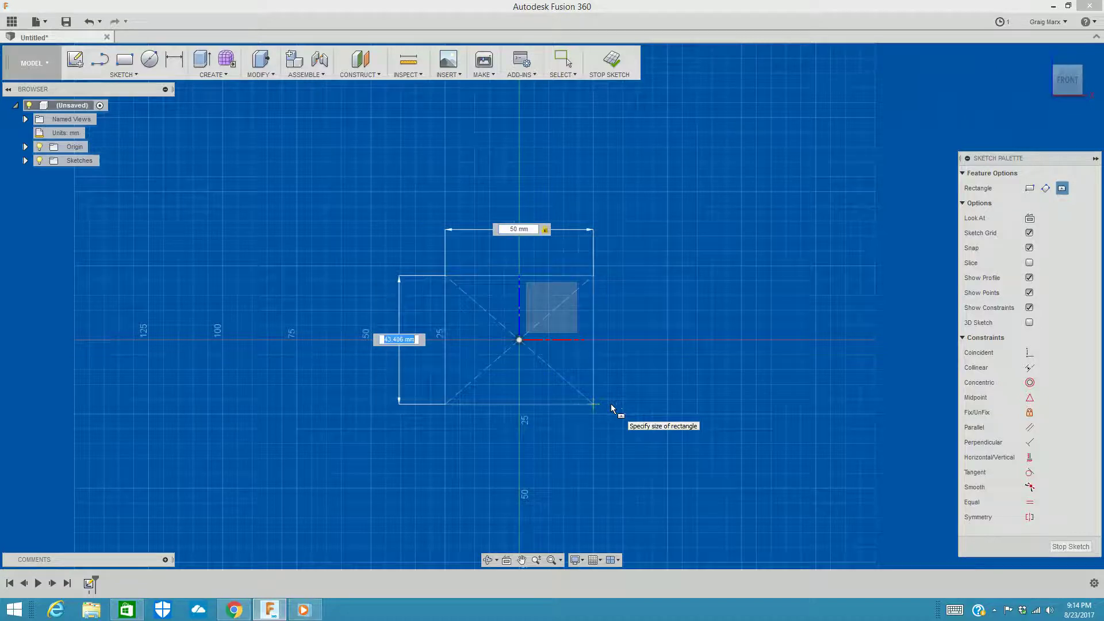
{"action": "type", "text": "50"}
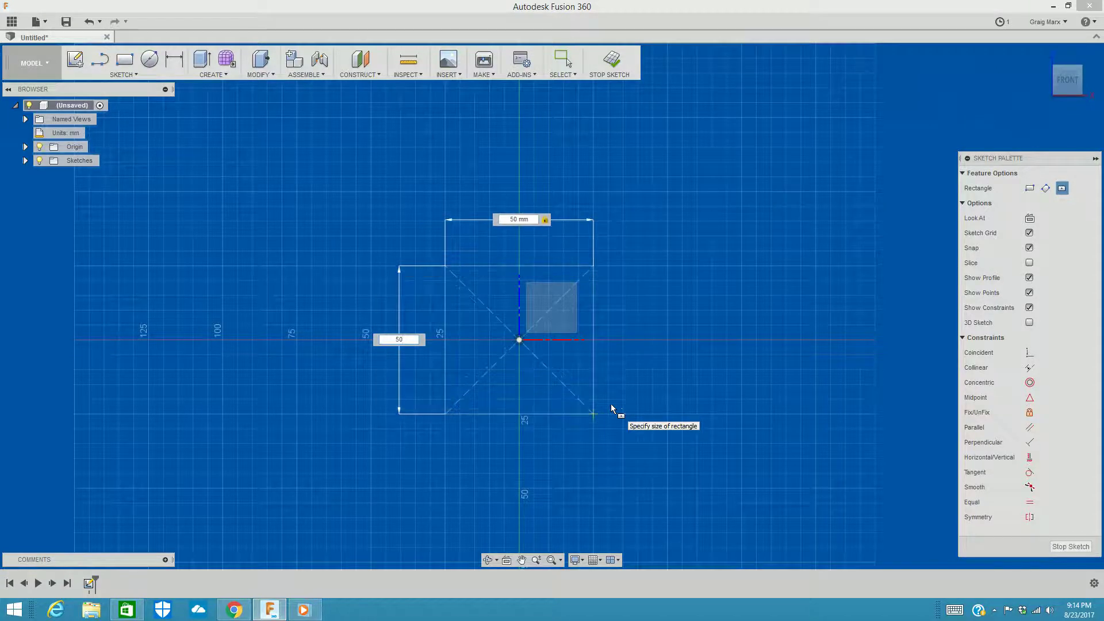
{"action": "key", "text": "Return"}
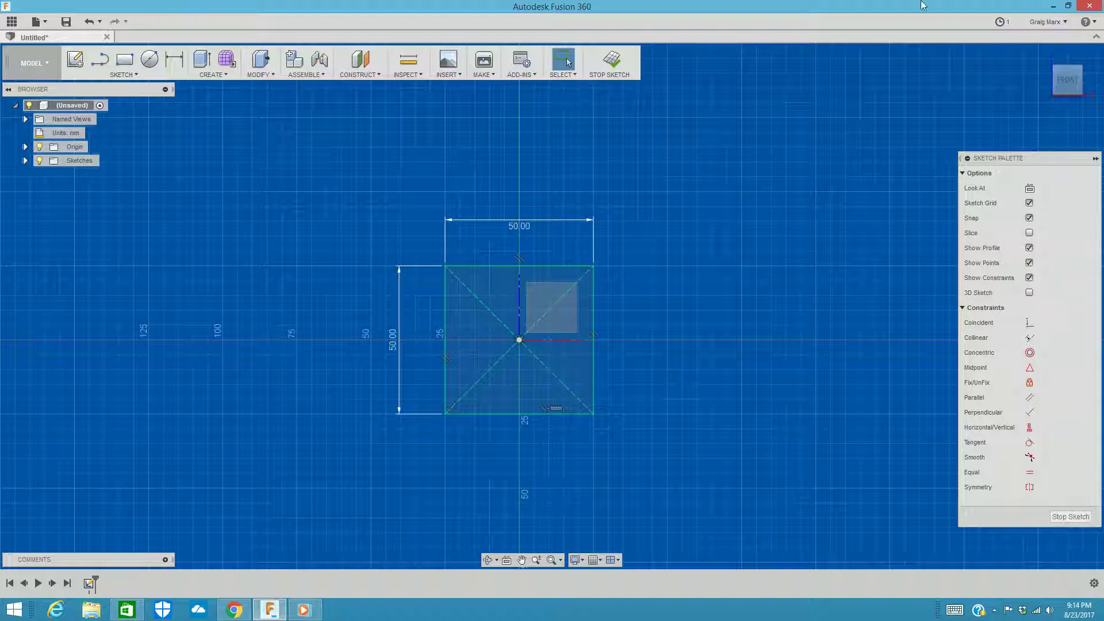
Inspect the square from an angle and from the front, and finish the sketch.
{"action": "left_click_drag", "start_coordinate": [1079, 83], "coordinate": [1055, 79]}
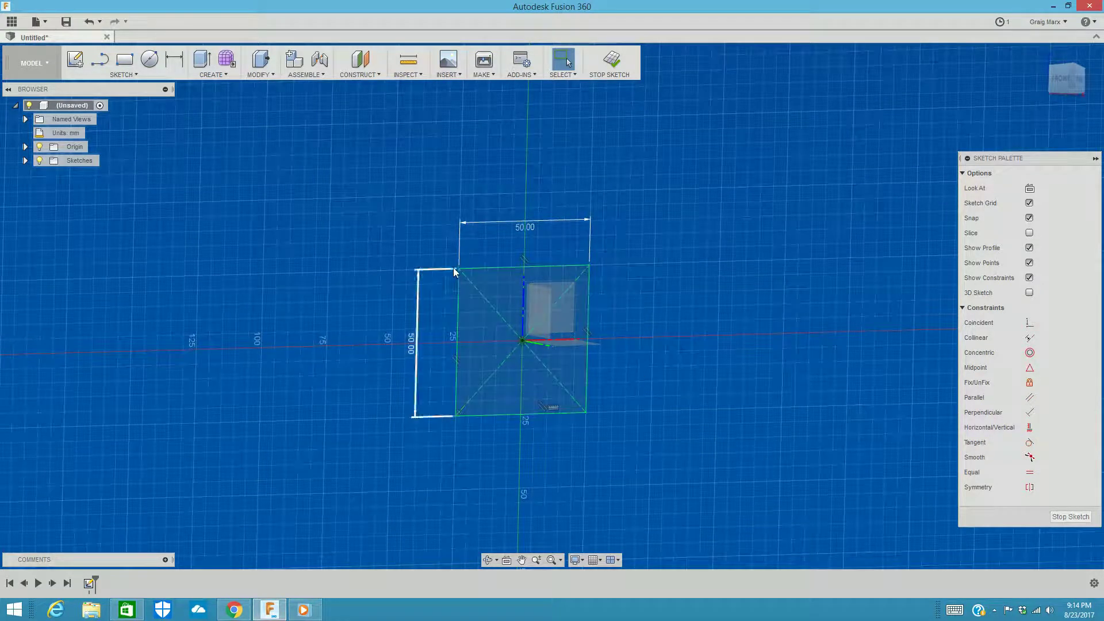
{"action": "left_click", "coordinate": [1061, 79]}
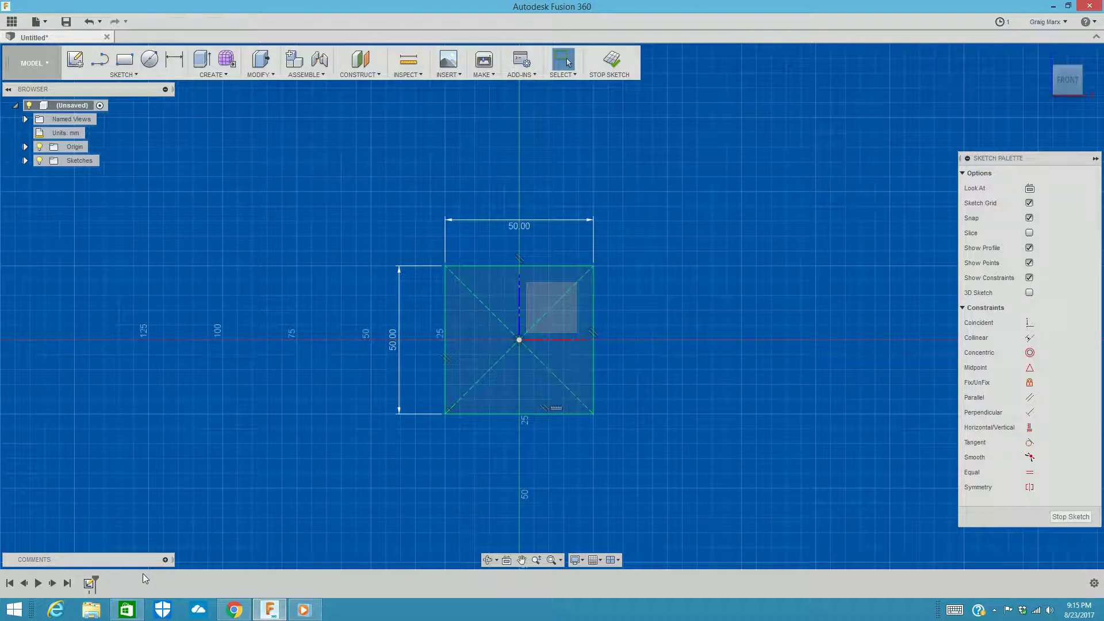
{"action": "left_click", "coordinate": [612, 61]}
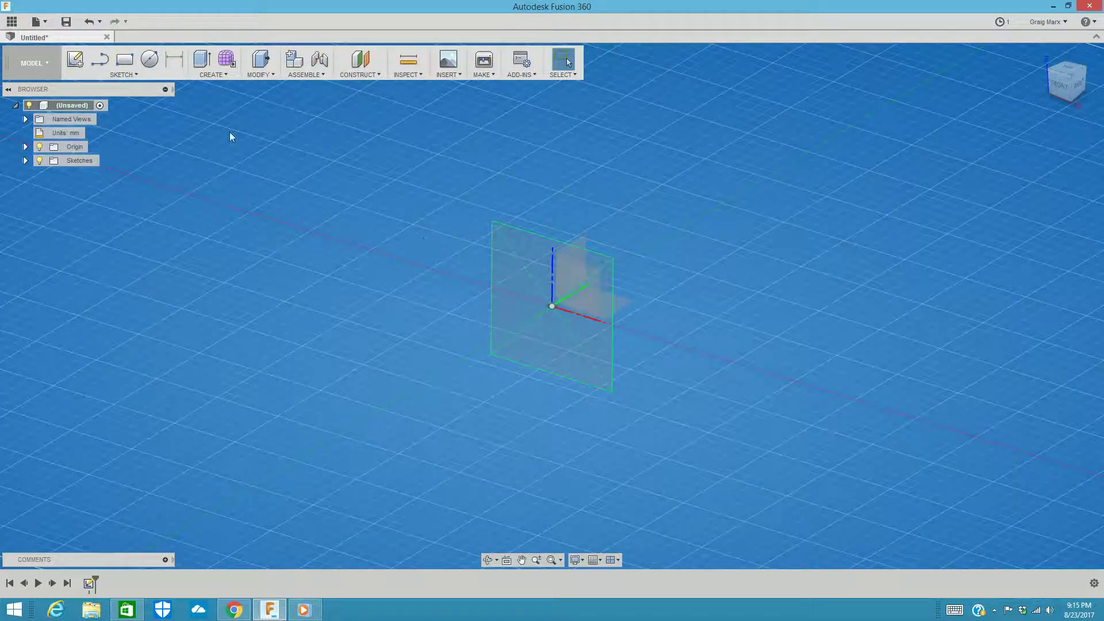
Start a one-sided extrusion of the square profile and pull it back to a distance of 40 mm.
{"action": "left_click", "coordinate": [217, 75]}
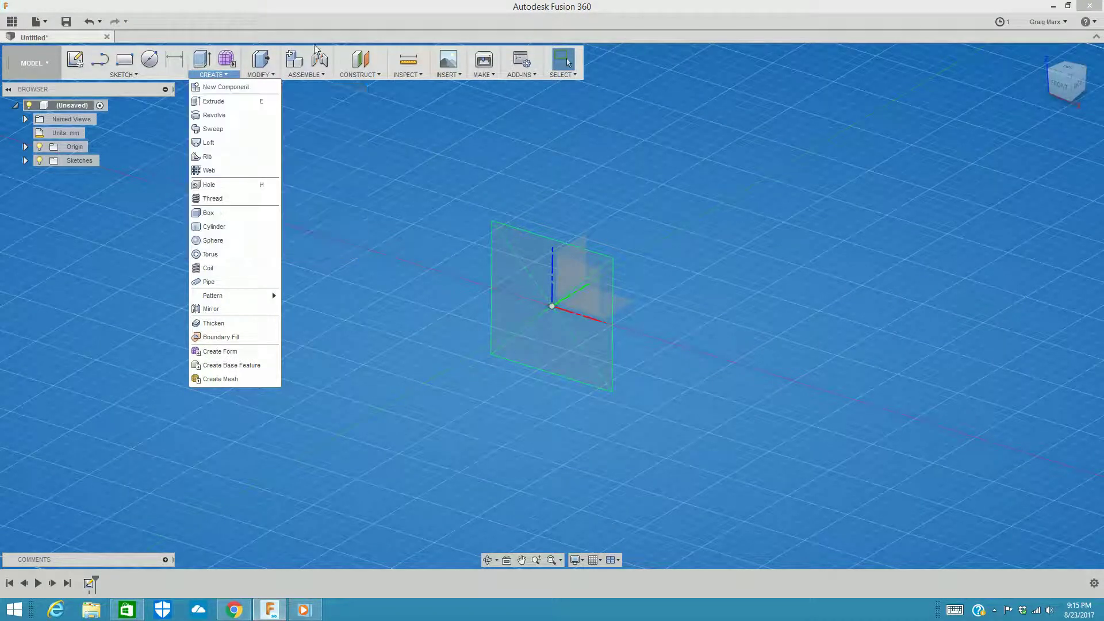
{"action": "left_click", "coordinate": [219, 108]}
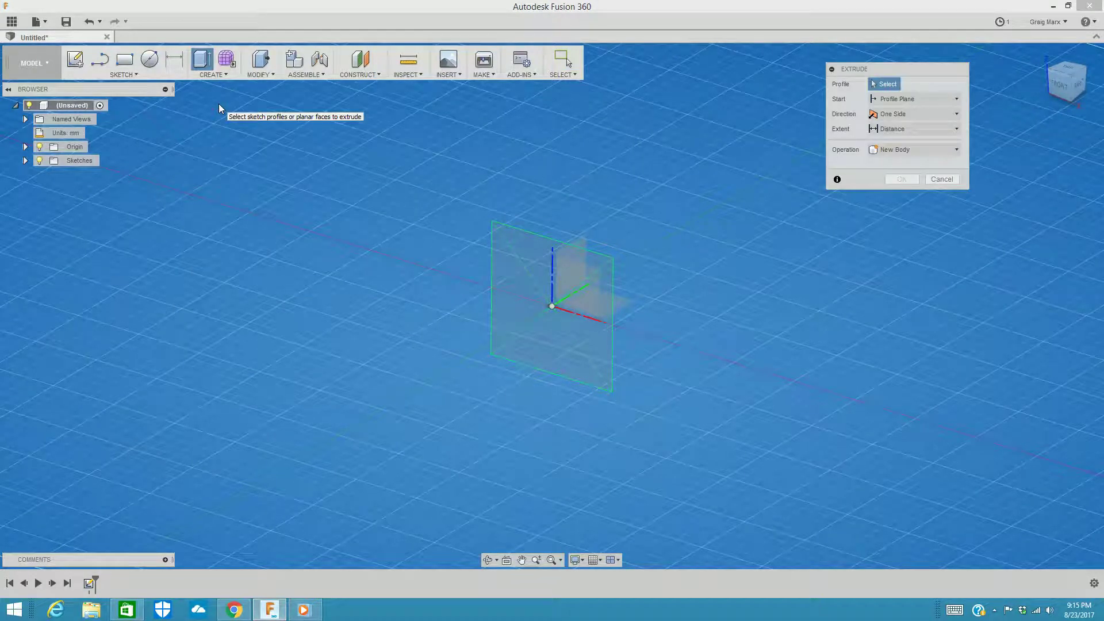
{"action": "left_click_drag", "start_coordinate": [889, 68], "coordinate": [754, 213]}
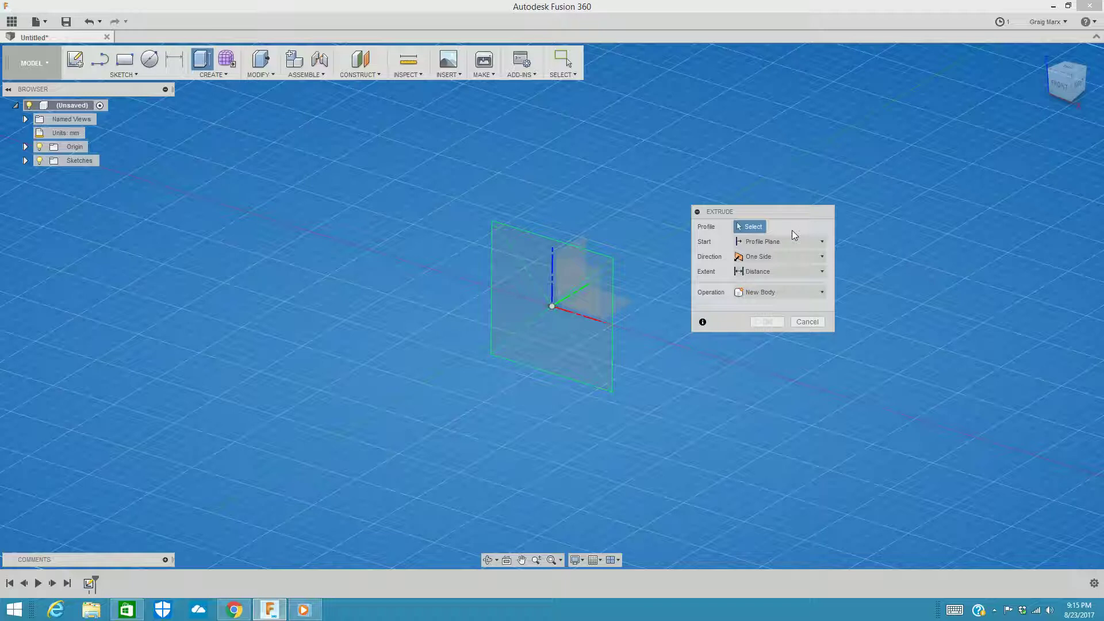
{"action": "left_click", "coordinate": [588, 263]}
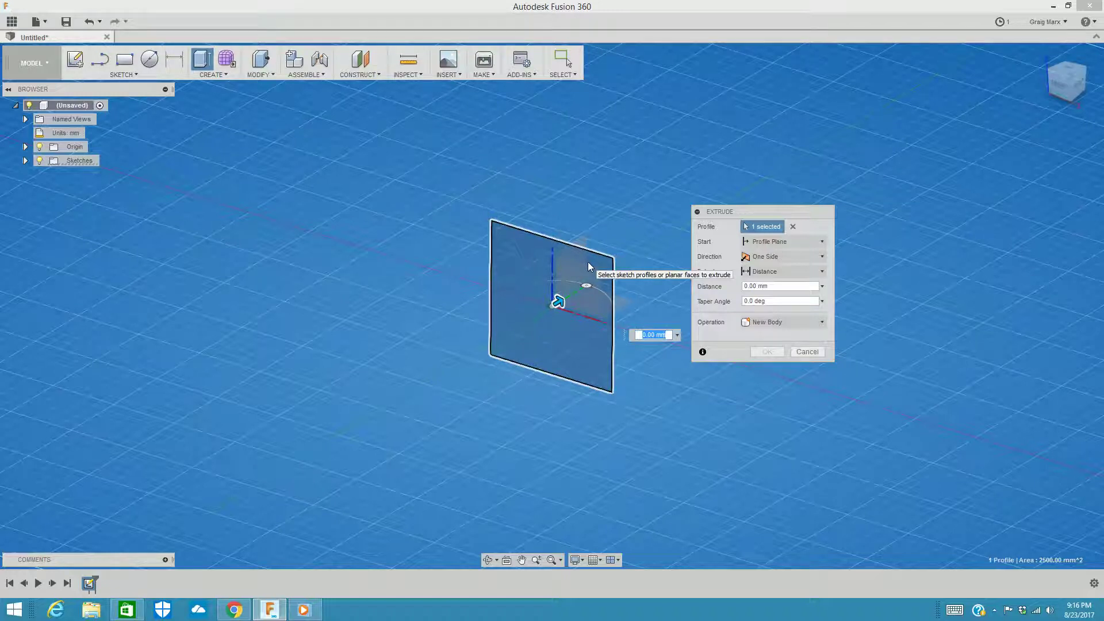
{"action": "left_click", "coordinate": [559, 301]}
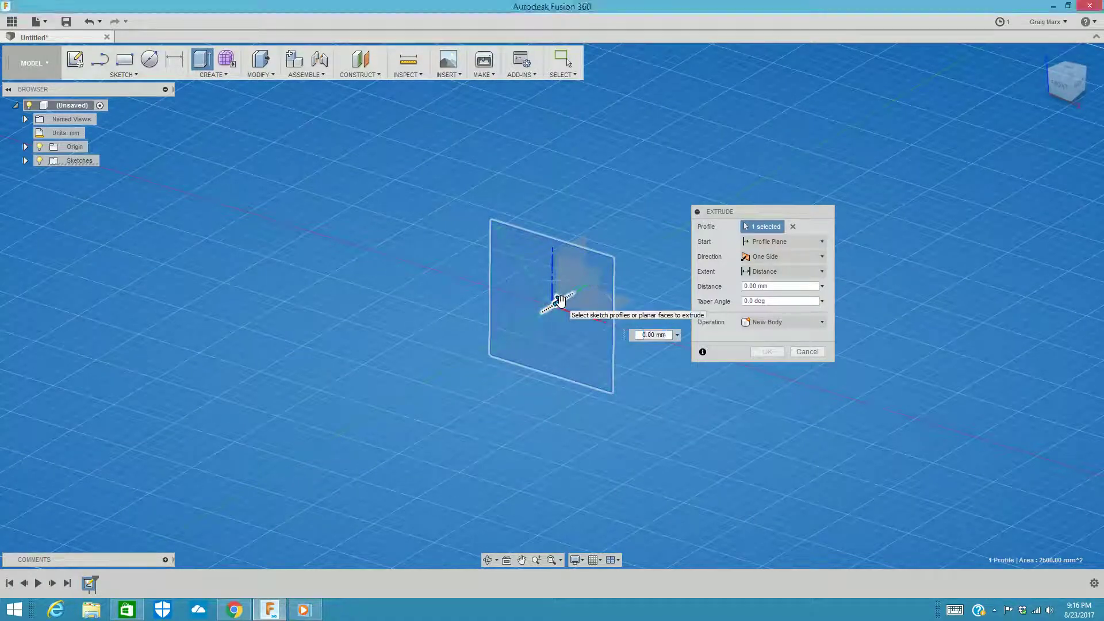
{"action": "left_click_drag", "start_coordinate": [559, 300], "coordinate": [618, 267]}
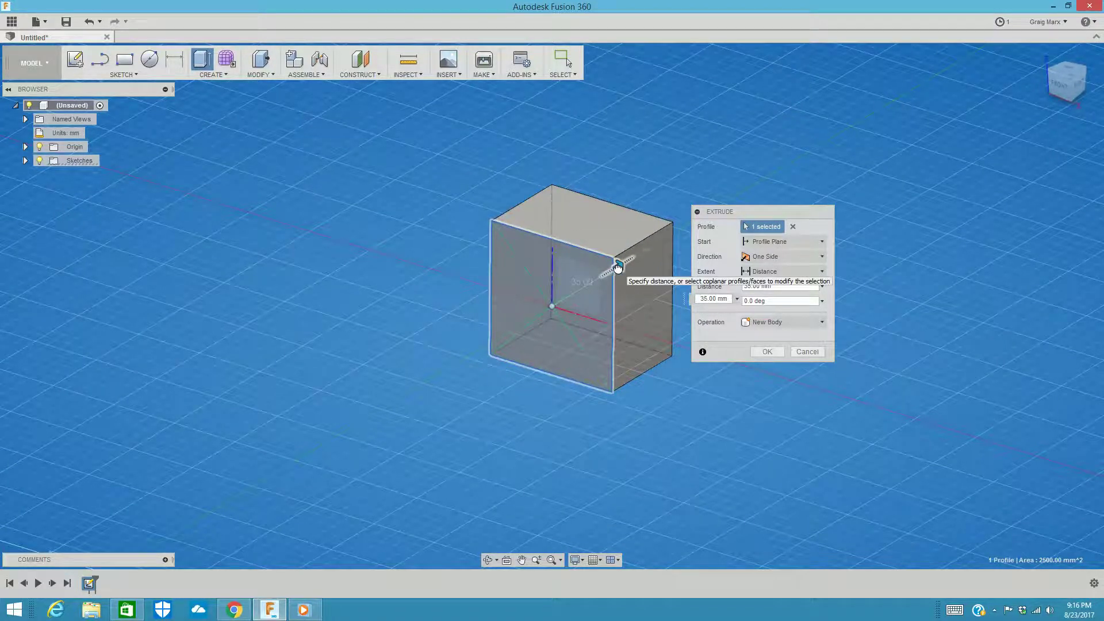
{"action": "left_click_drag", "start_coordinate": [619, 266], "coordinate": [644, 249]}
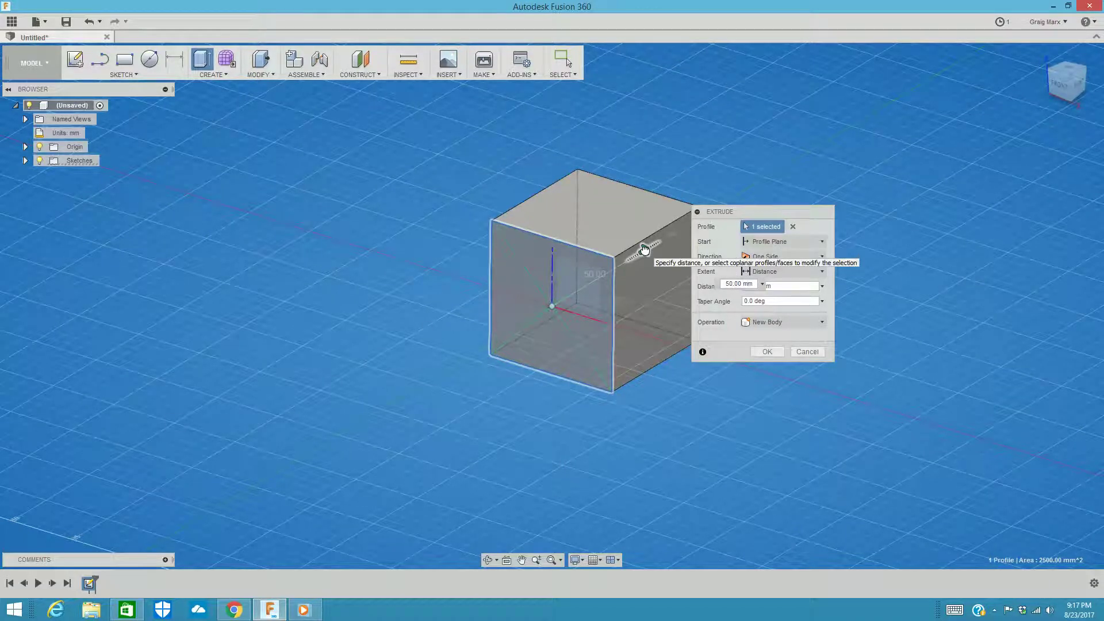
{"action": "left_click_drag", "start_coordinate": [644, 249], "coordinate": [633, 276]}
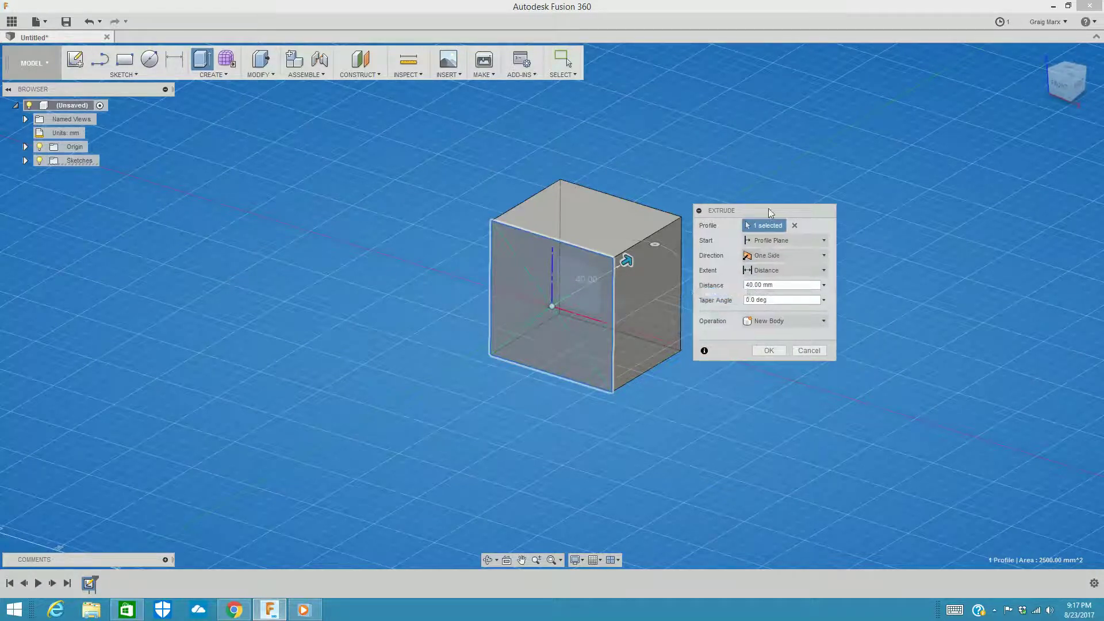
Set the extrusion distance to 50 mm and create the cube as a new body.
{"action": "left_click_drag", "start_coordinate": [764, 212], "coordinate": [820, 154]}
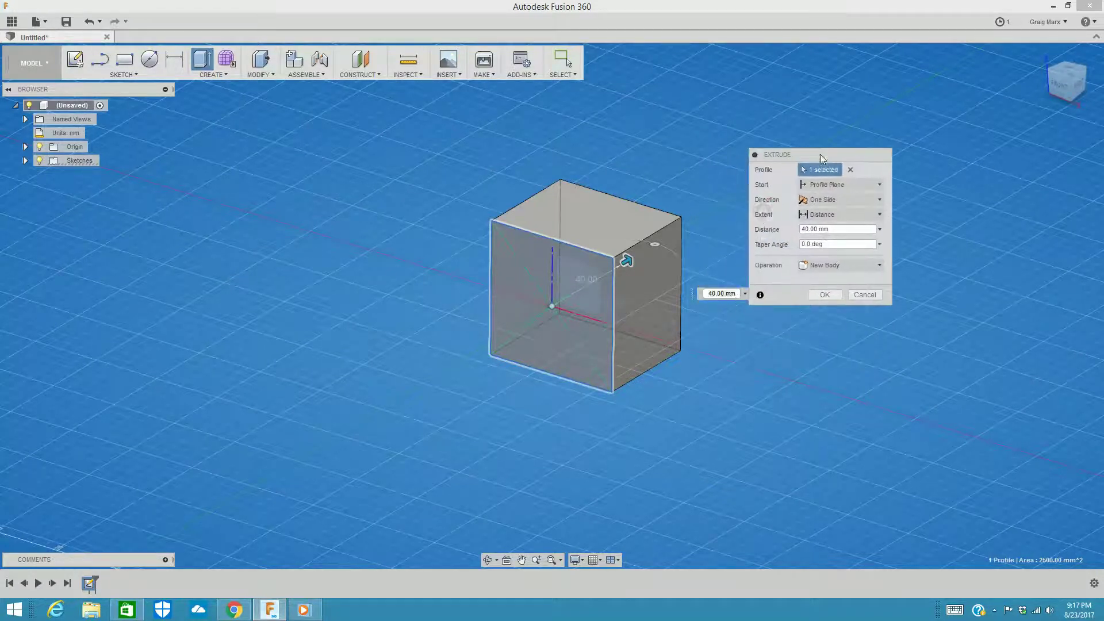
{"action": "left_click", "coordinate": [838, 229]}
{"action": "type", "text": "50"}
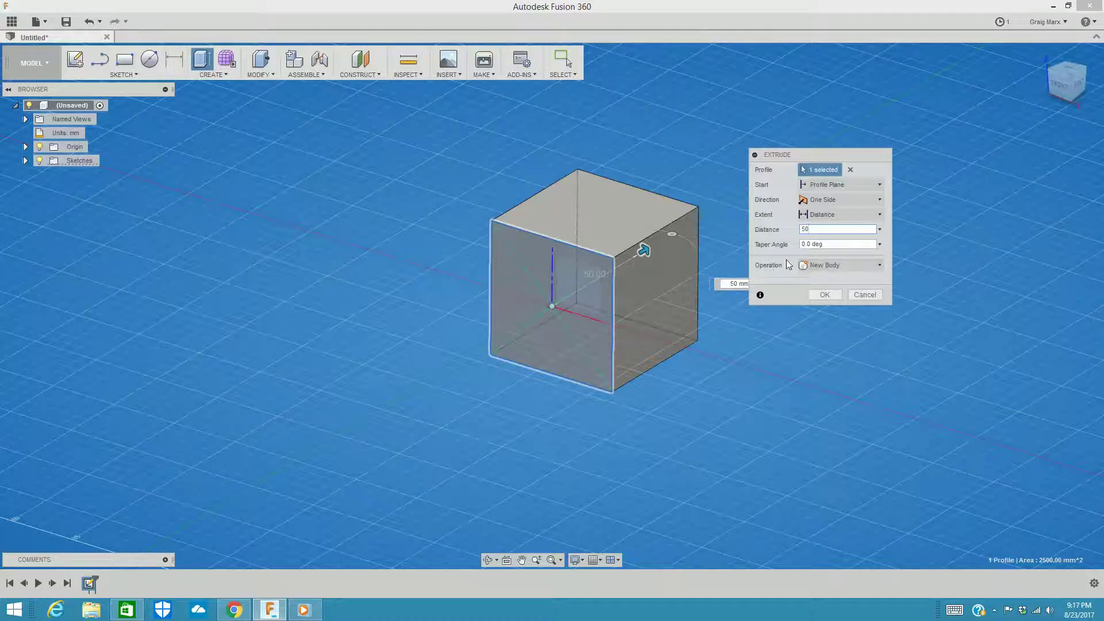
{"action": "left_click", "coordinate": [857, 269]}
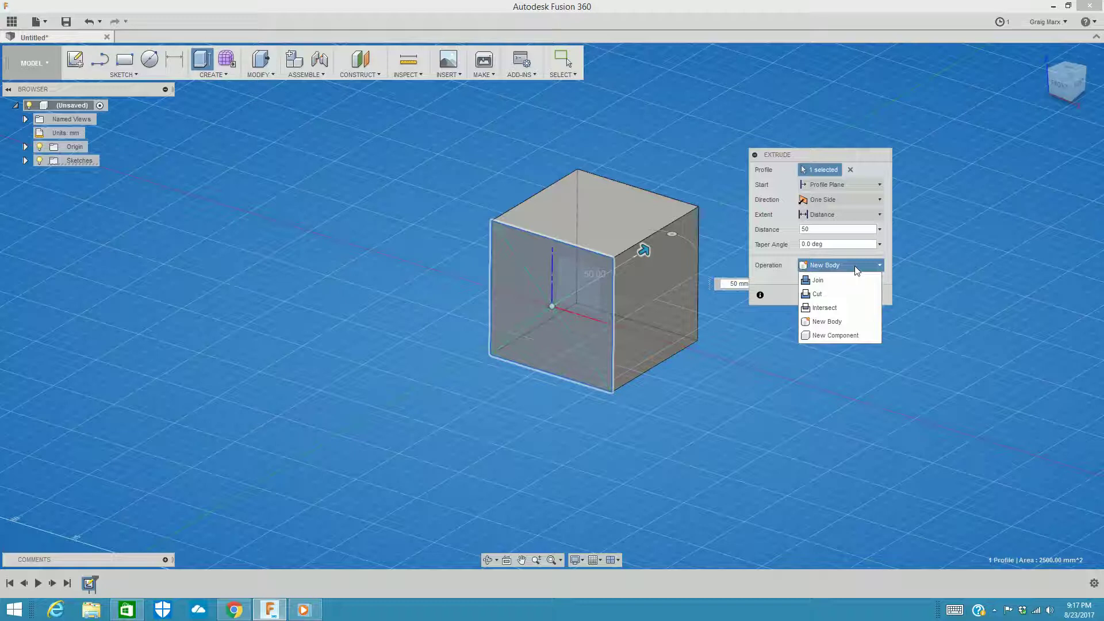
{"action": "left_click", "coordinate": [854, 265]}
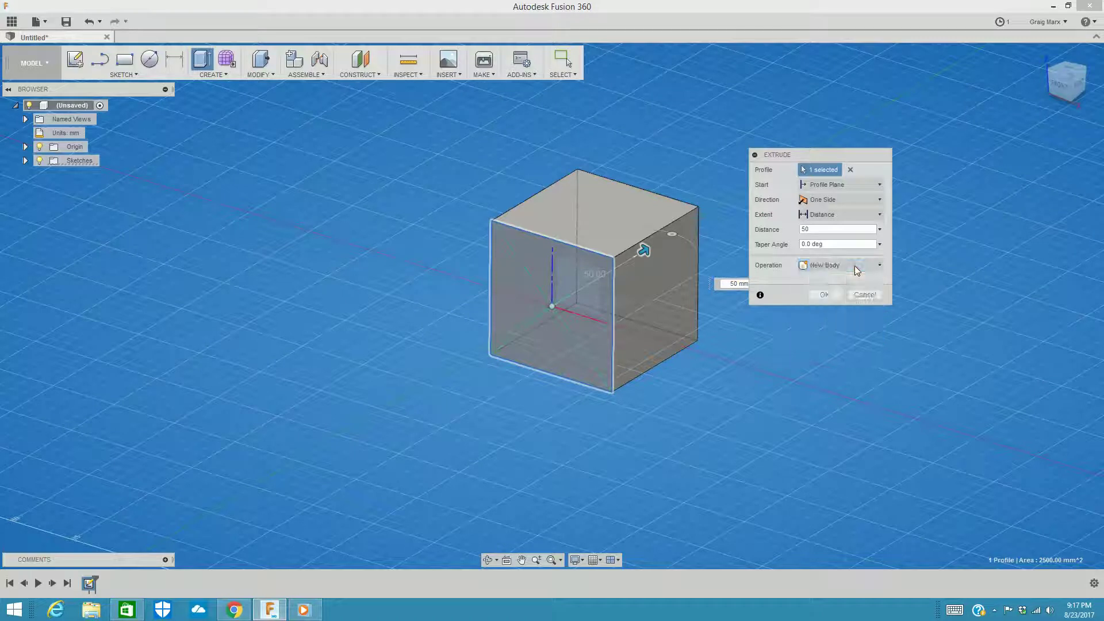
{"action": "left_click", "coordinate": [824, 296]}
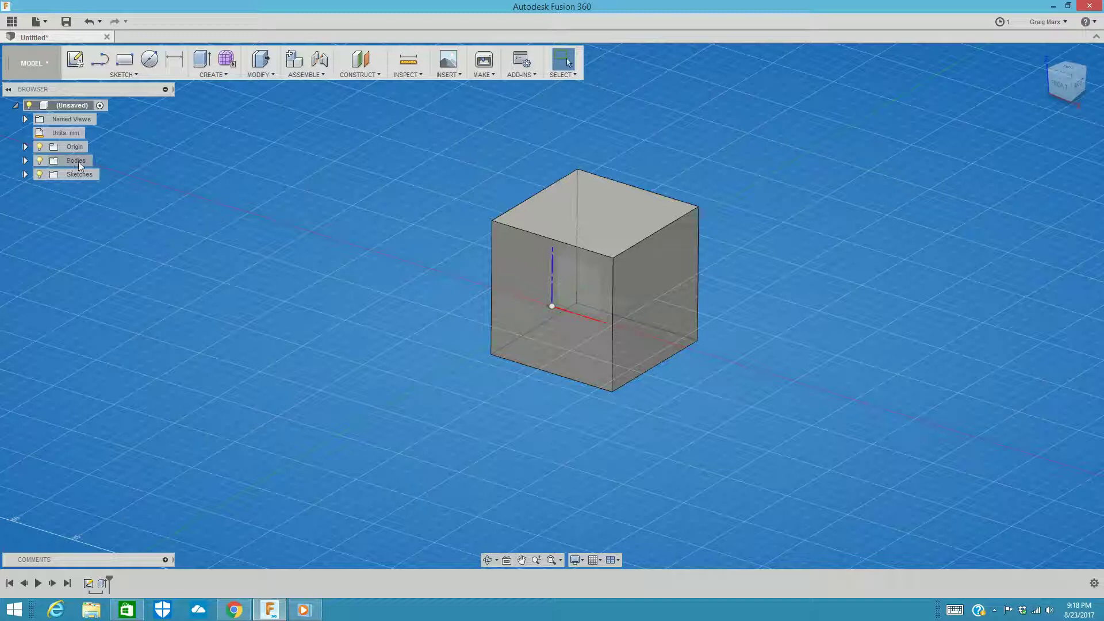
List the design's bodies, and hide the cube body and show it again.
{"action": "left_click", "coordinate": [25, 161]}
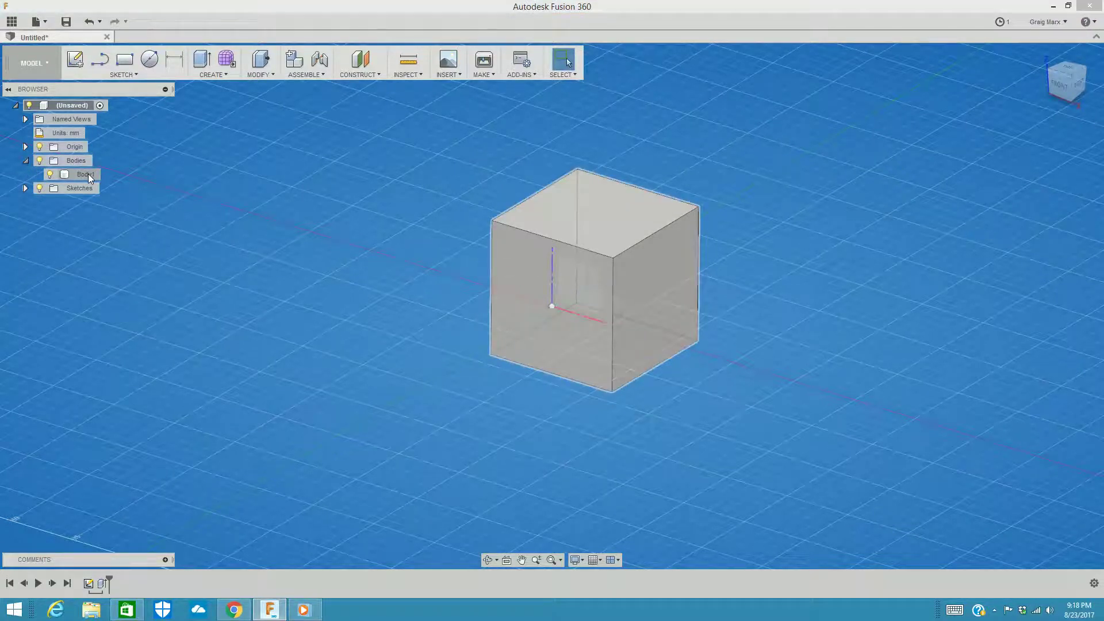
{"action": "left_click", "coordinate": [50, 174]}
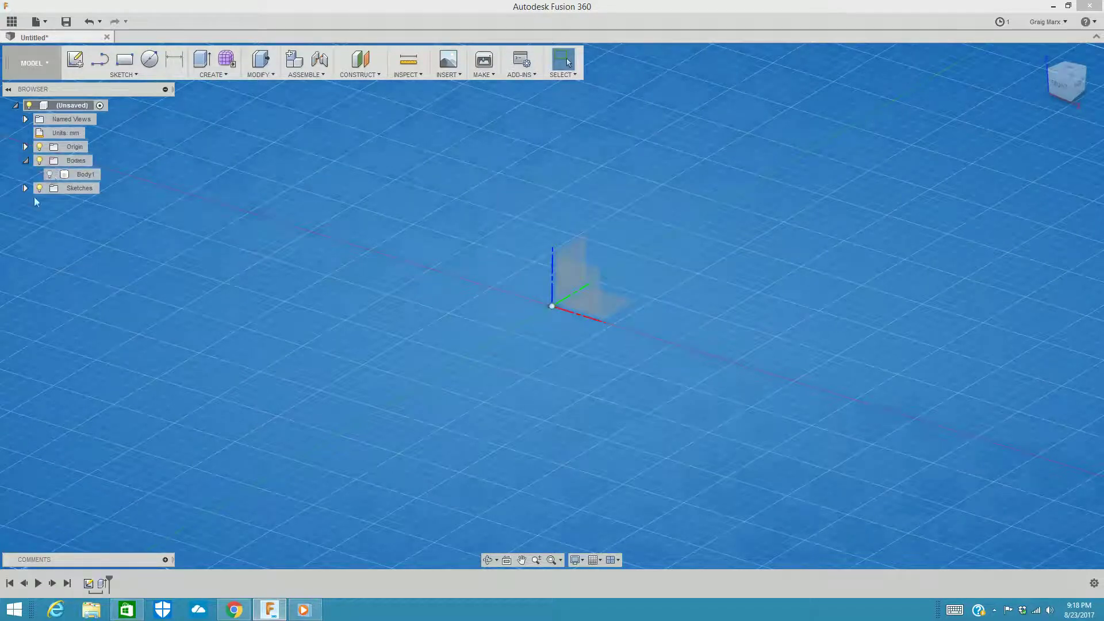
{"action": "left_click", "coordinate": [50, 175]}
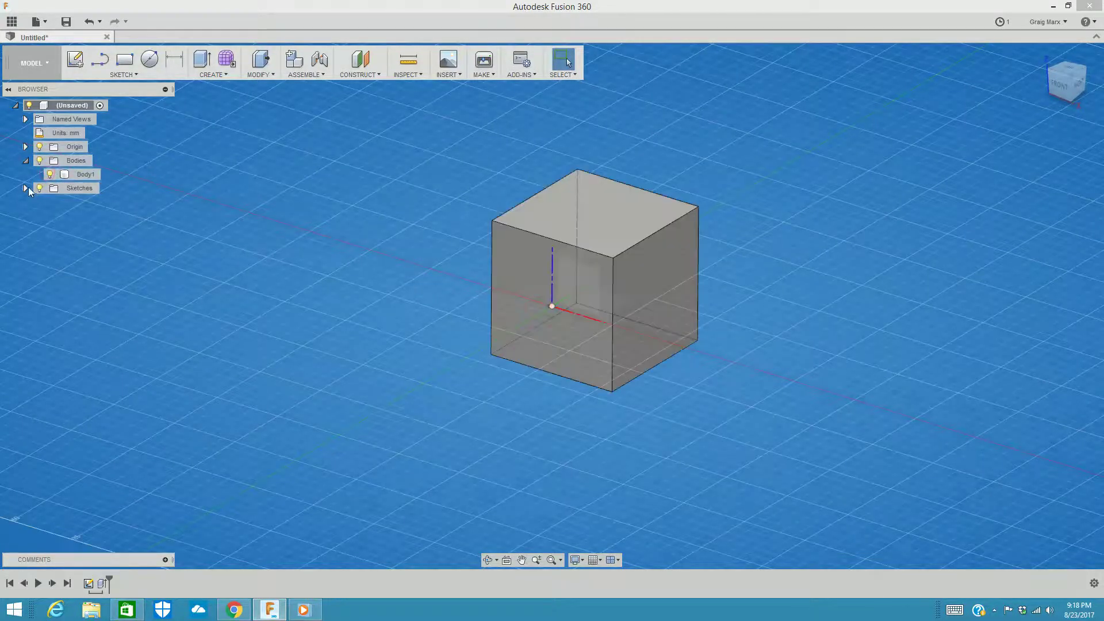
Show the square's sketch, compare it with the cube body hidden and visible, and hide the sketch again.
{"action": "left_click", "coordinate": [26, 188]}
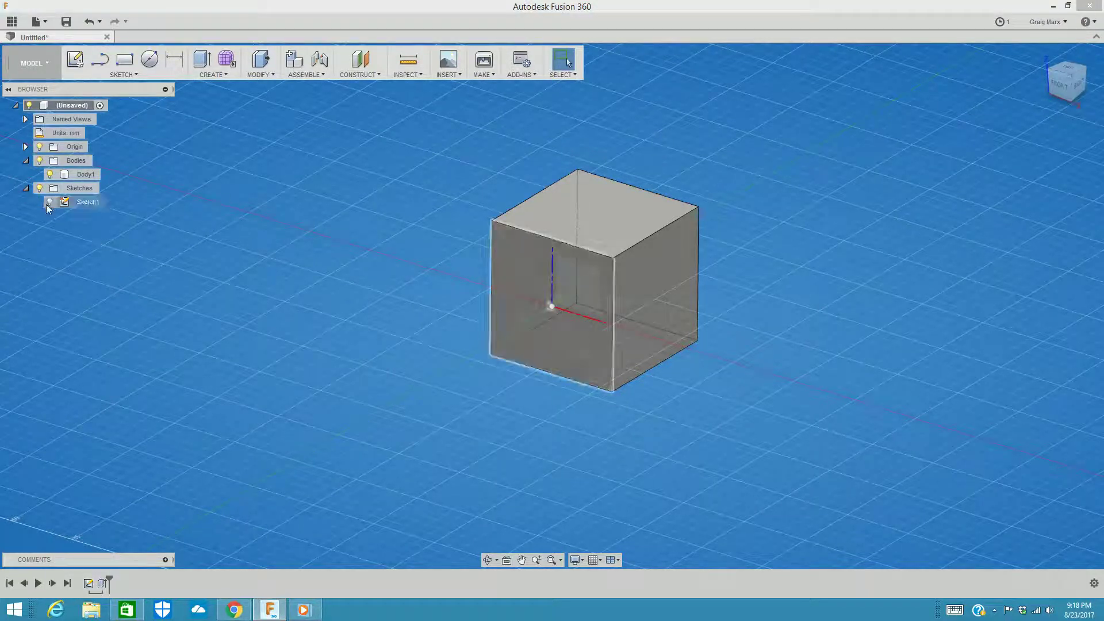
{"action": "left_click", "coordinate": [49, 202]}
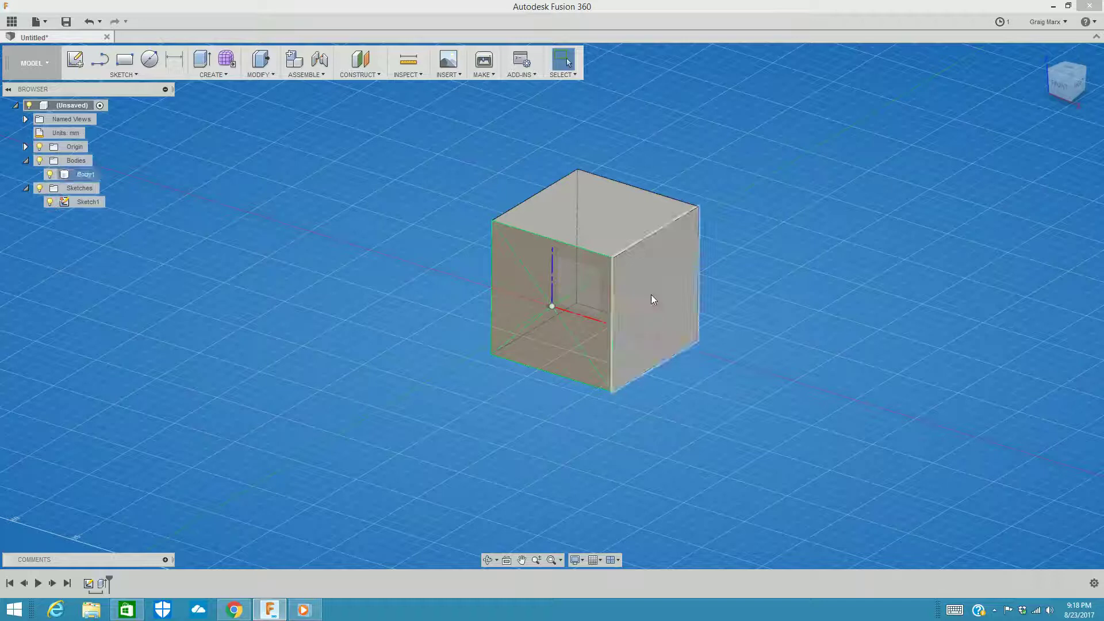
{"action": "left_click", "coordinate": [49, 174]}
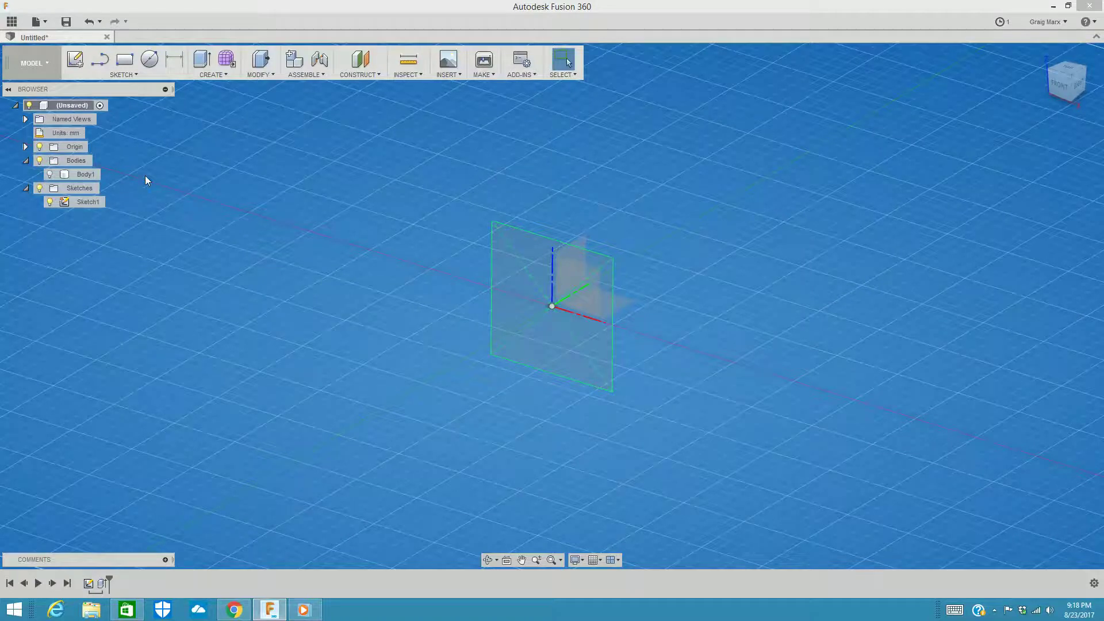
{"action": "left_click", "coordinate": [50, 174]}
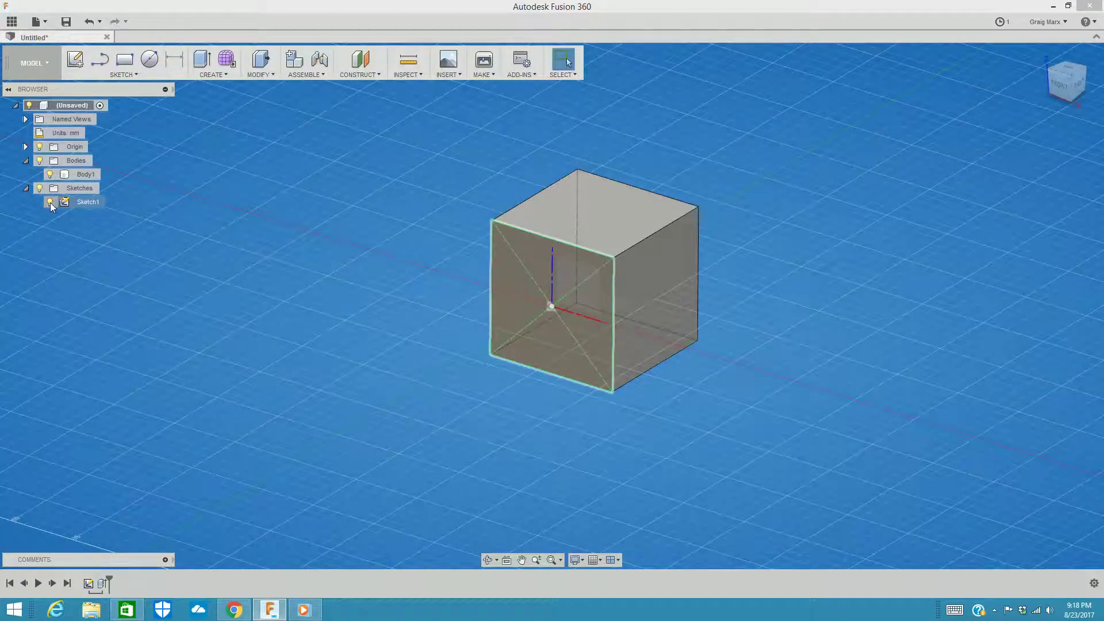
{"action": "left_click", "coordinate": [50, 202]}
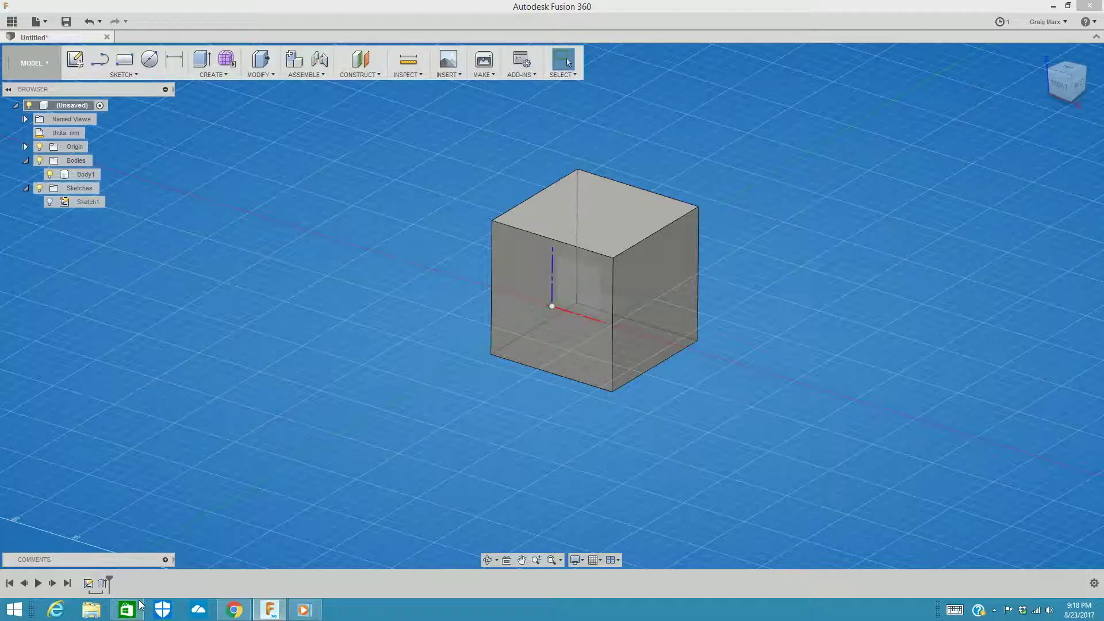
{"action": "right_click", "coordinate": [101, 587]}
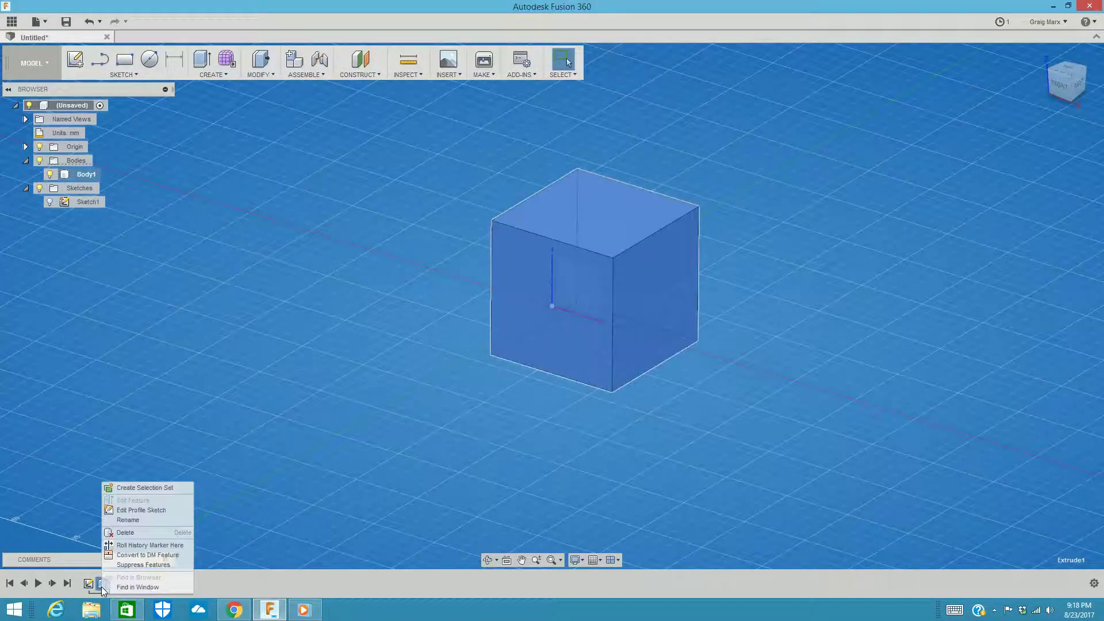
{"action": "left_click", "coordinate": [278, 534]}
{"action": "left_click", "coordinate": [278, 533]}
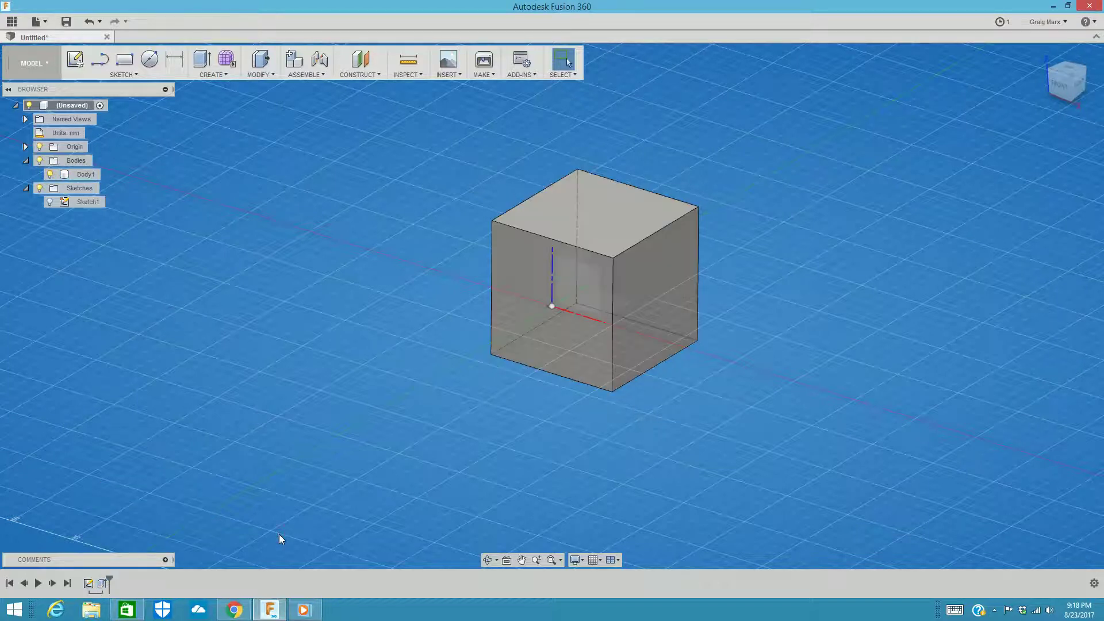
Open the cube's extrusion feature for editing and pull its distance back through the sketch plane to -35 mm.
{"action": "left_click", "coordinate": [103, 584]}
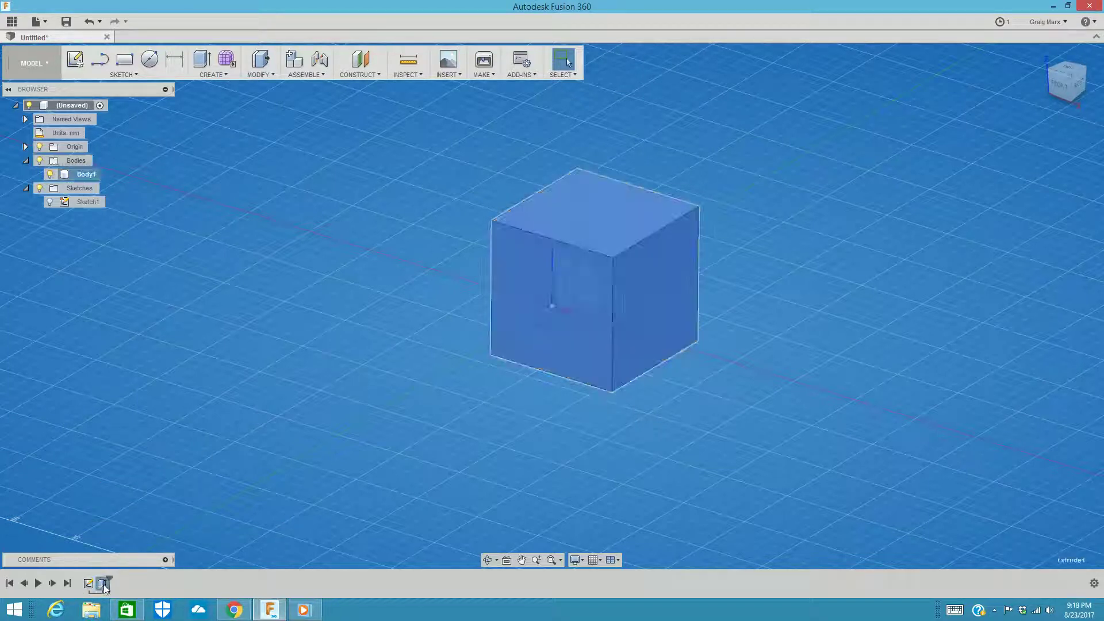
{"action": "right_click", "coordinate": [104, 584]}
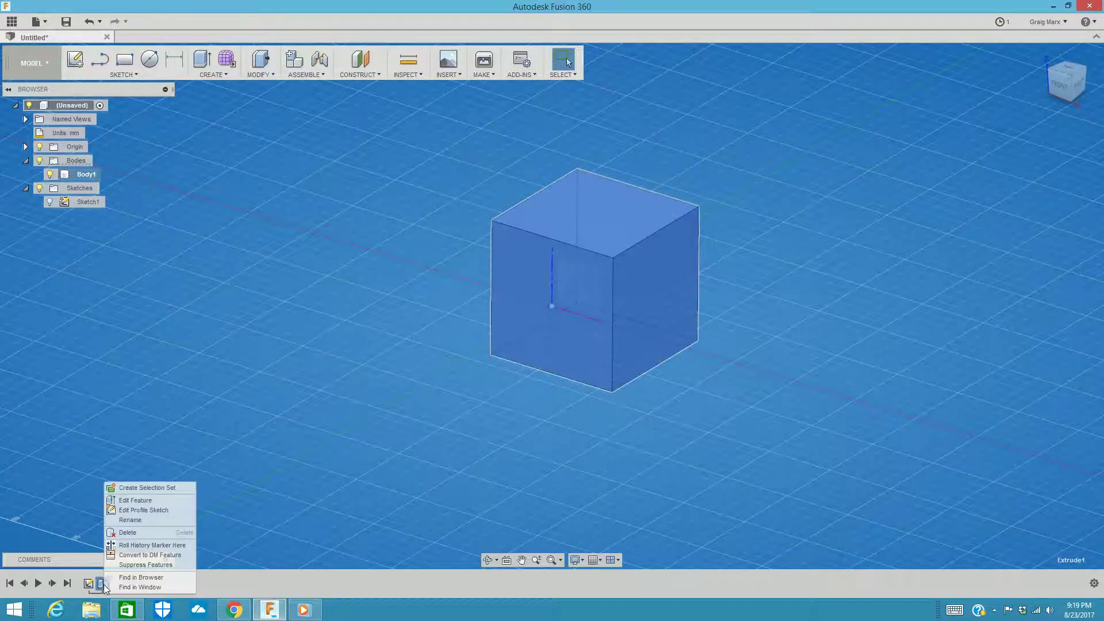
{"action": "left_click", "coordinate": [135, 500]}
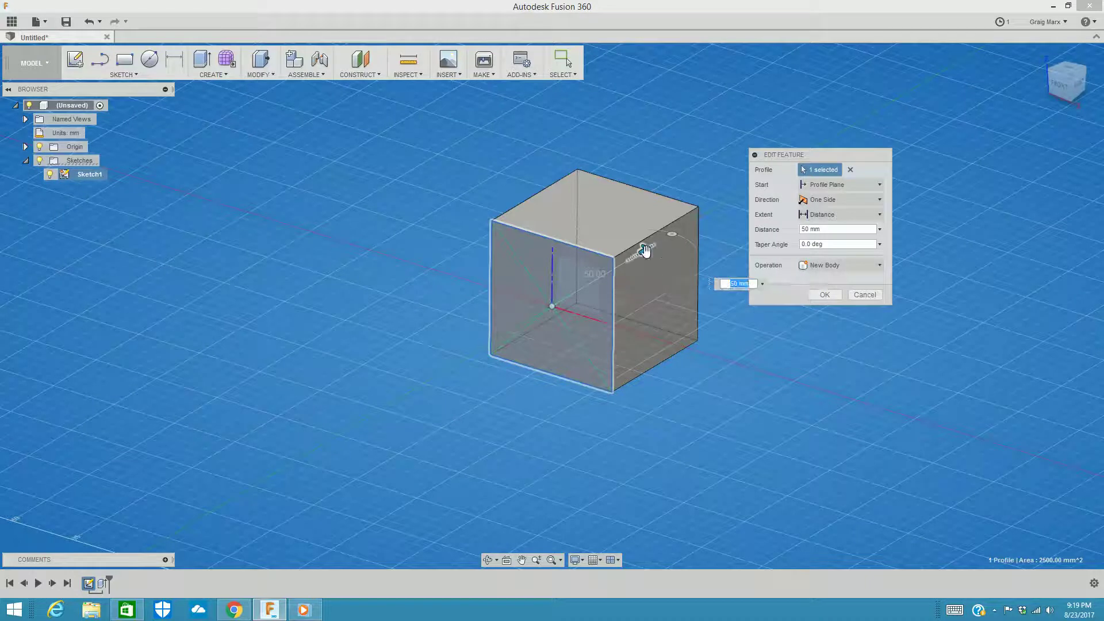
{"action": "left_click_drag", "start_coordinate": [646, 248], "coordinate": [632, 260]}
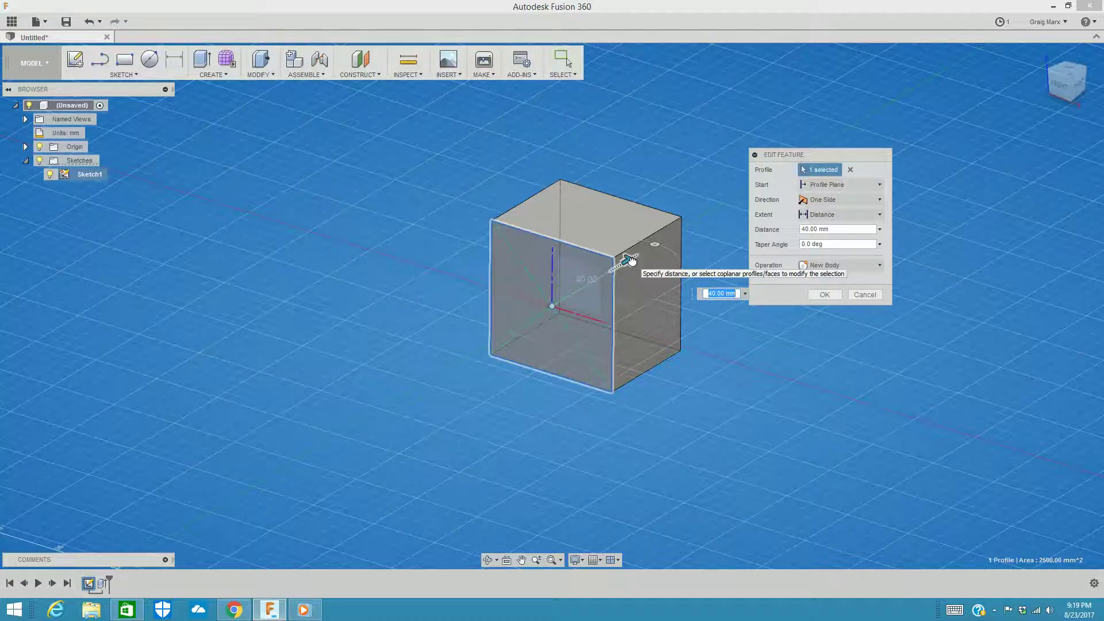
{"action": "left_click_drag", "start_coordinate": [631, 259], "coordinate": [600, 283]}
{"action": "left_click_drag", "start_coordinate": [587, 294], "coordinate": [502, 333]}
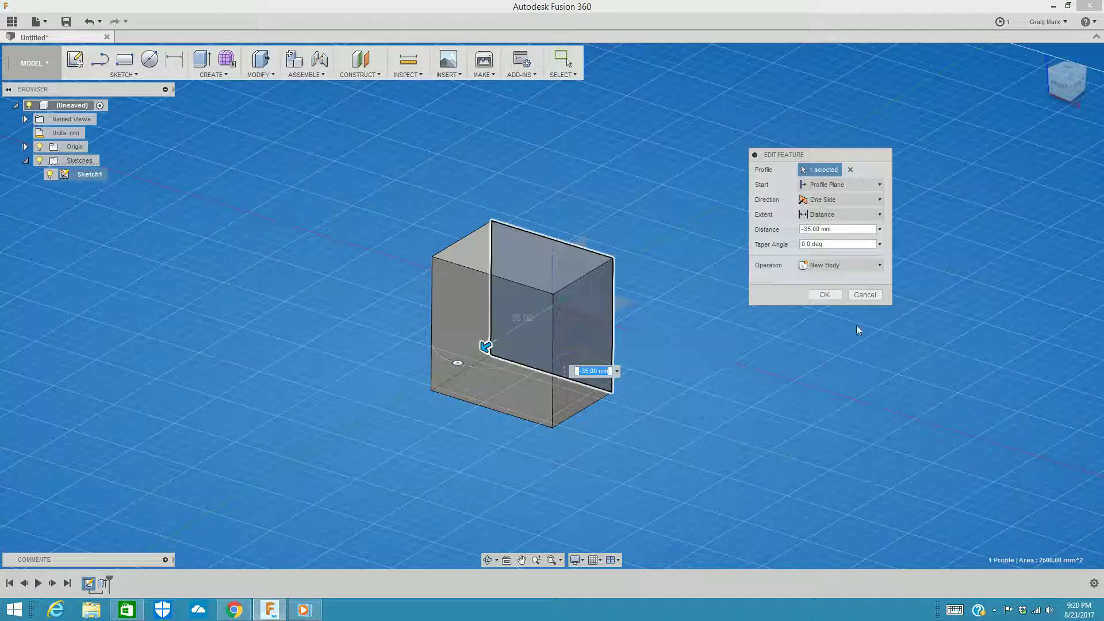
Set the cube's extrusion distance to -50 mm and apply the feature edit.
{"action": "left_click", "coordinate": [843, 229]}
{"action": "type", "text": "-50"}
{"action": "key", "text": "Return"}
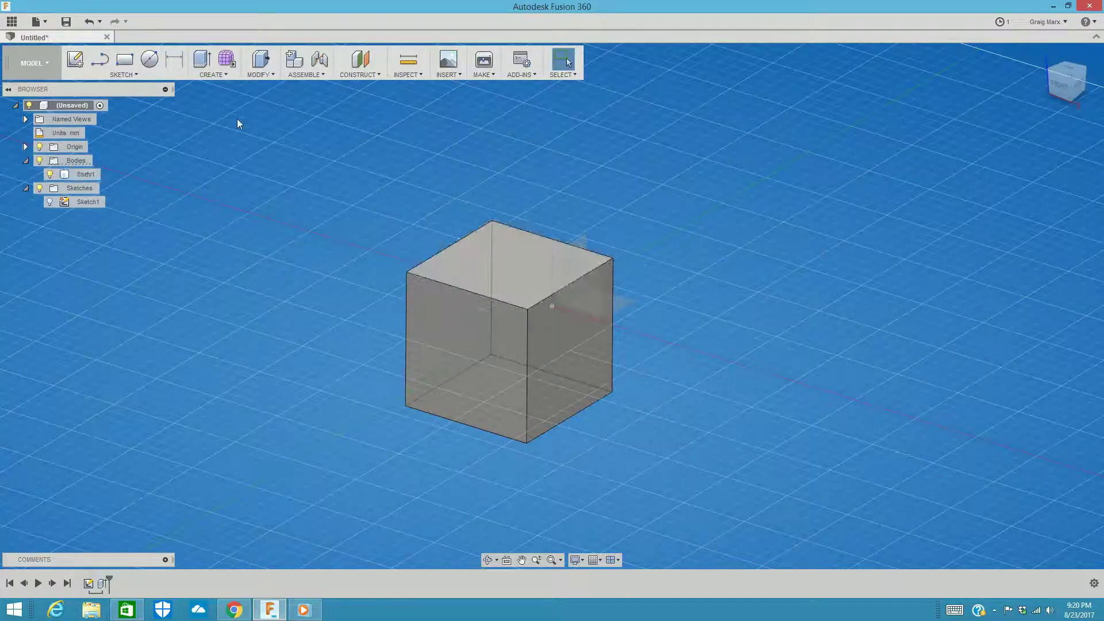
Create a new sketch on the bottom face of the cube.
{"action": "left_click", "coordinate": [122, 75]}
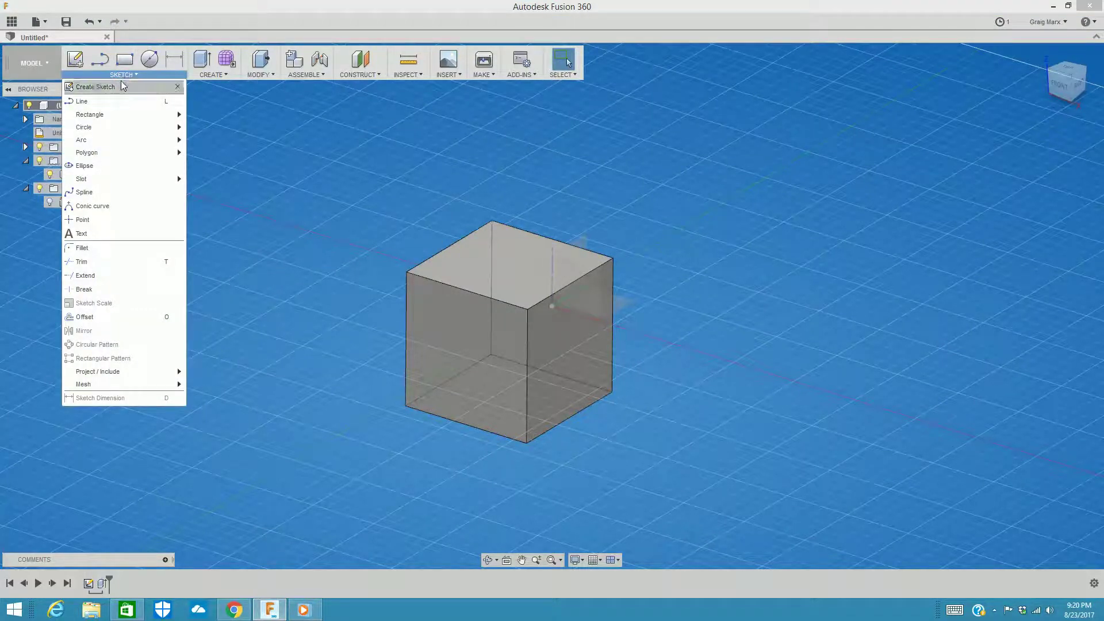
{"action": "left_click", "coordinate": [122, 86]}
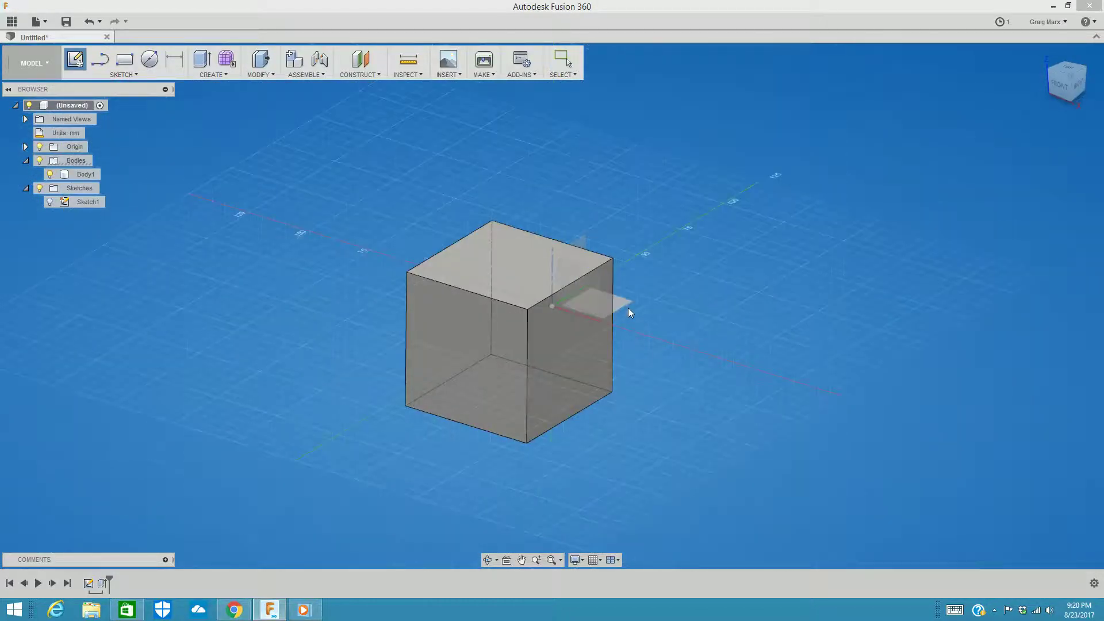
{"action": "left_click", "coordinate": [557, 371]}
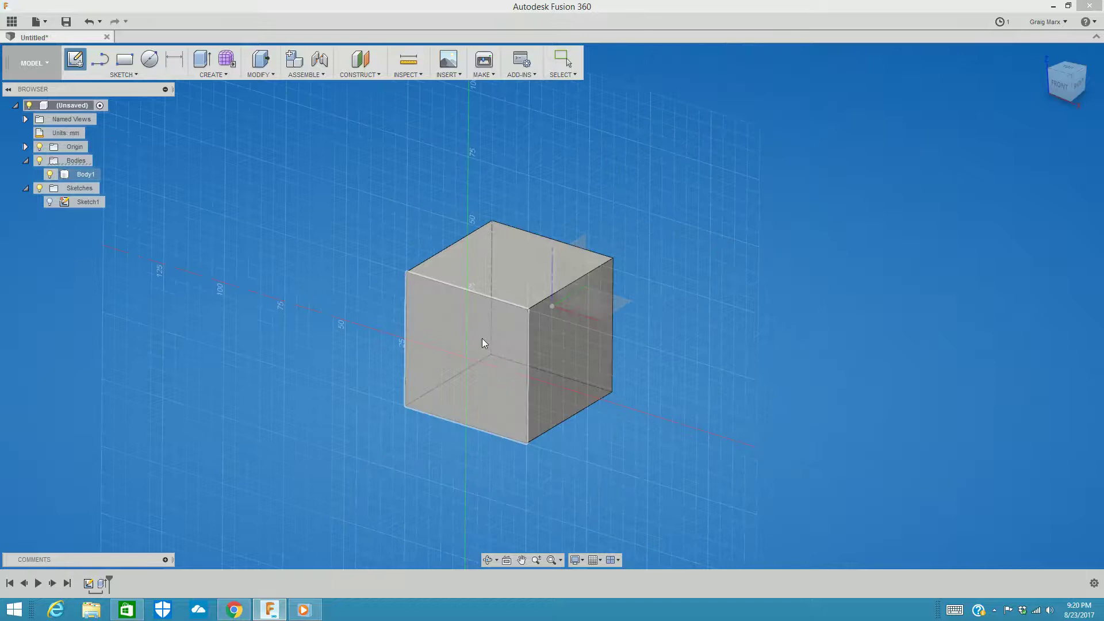
{"action": "left_click_drag", "start_coordinate": [1076, 92], "coordinate": [1079, 66]}
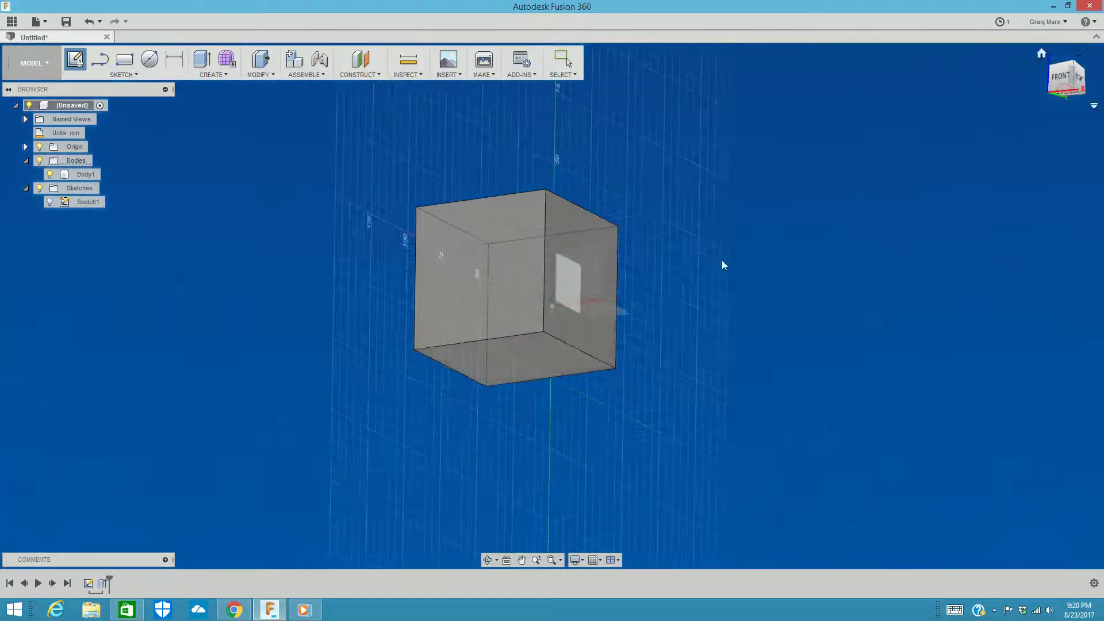
{"action": "left_click", "coordinate": [509, 352]}
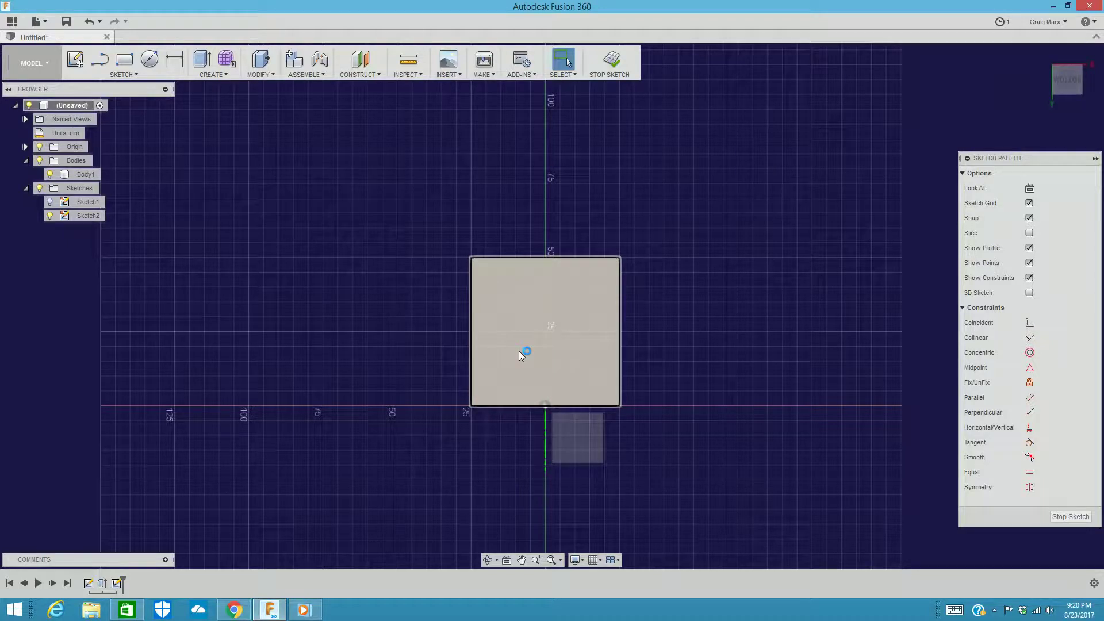
Draw a 25 mm center diameter circle at the middle of the cube's bottom face and finish the sketch.
{"action": "left_click", "coordinate": [133, 75]}
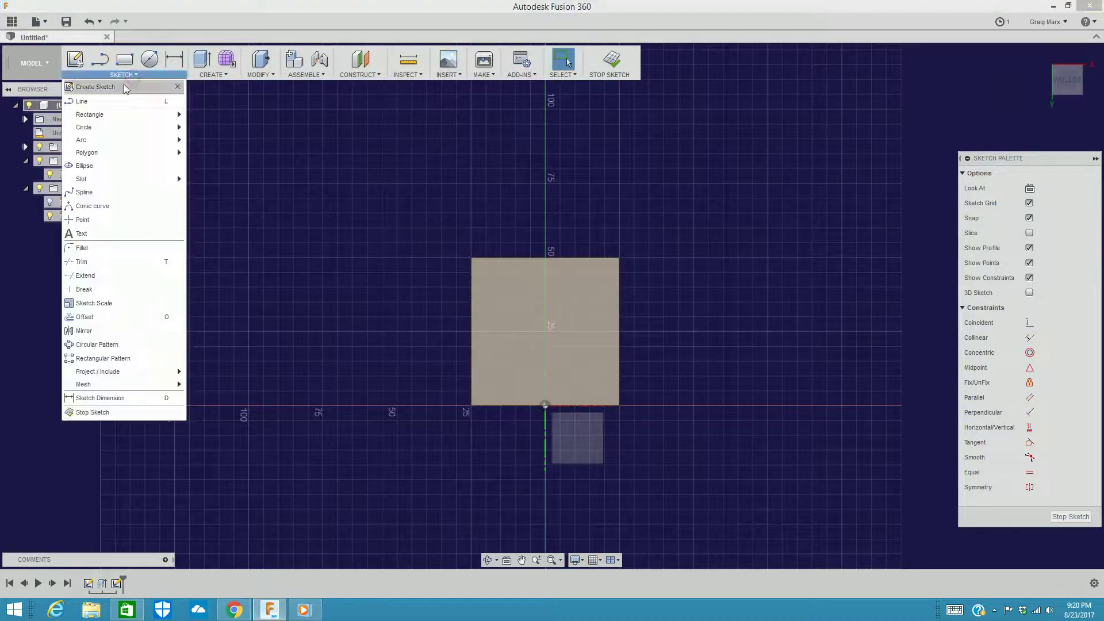
{"action": "mouse_move", "coordinate": [108, 128]}
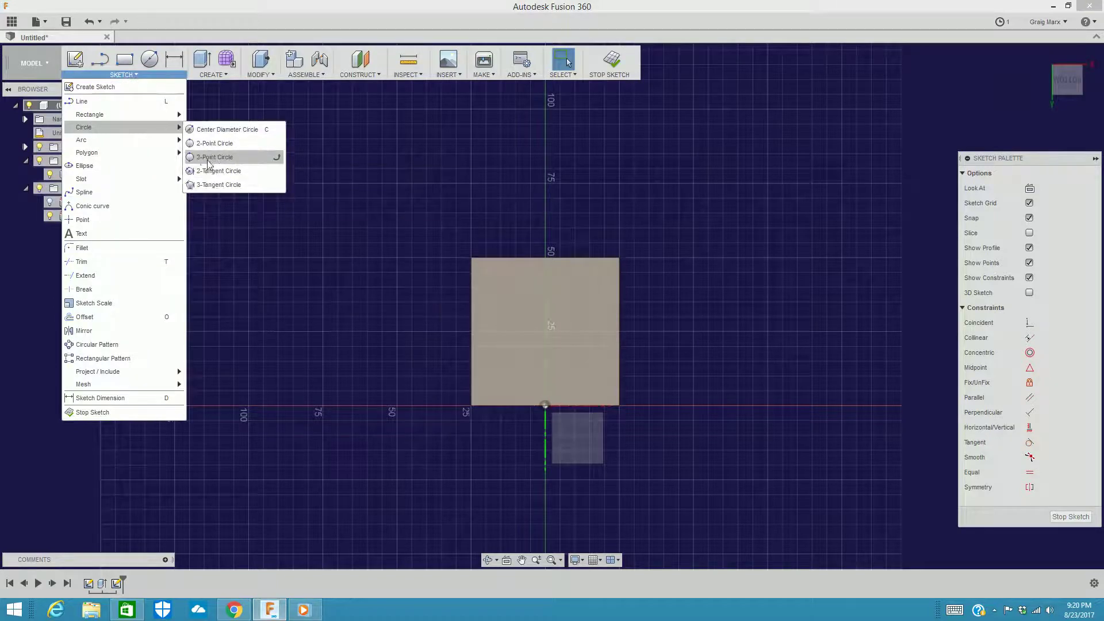
{"action": "left_click", "coordinate": [212, 130]}
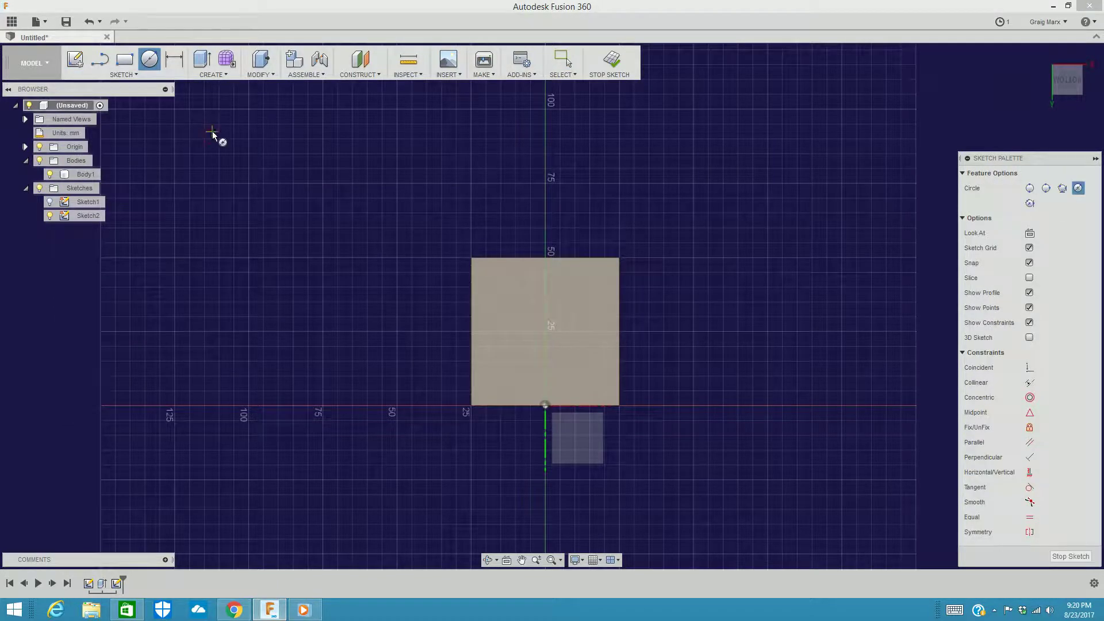
{"action": "left_click", "coordinate": [544, 329]}
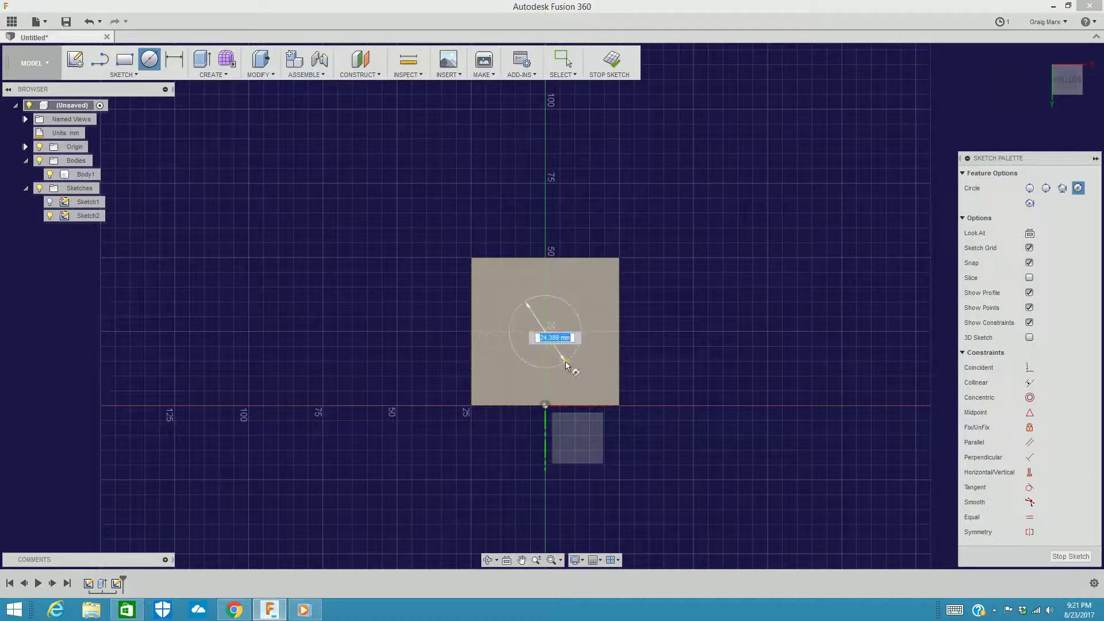
{"action": "type", "text": "25"}
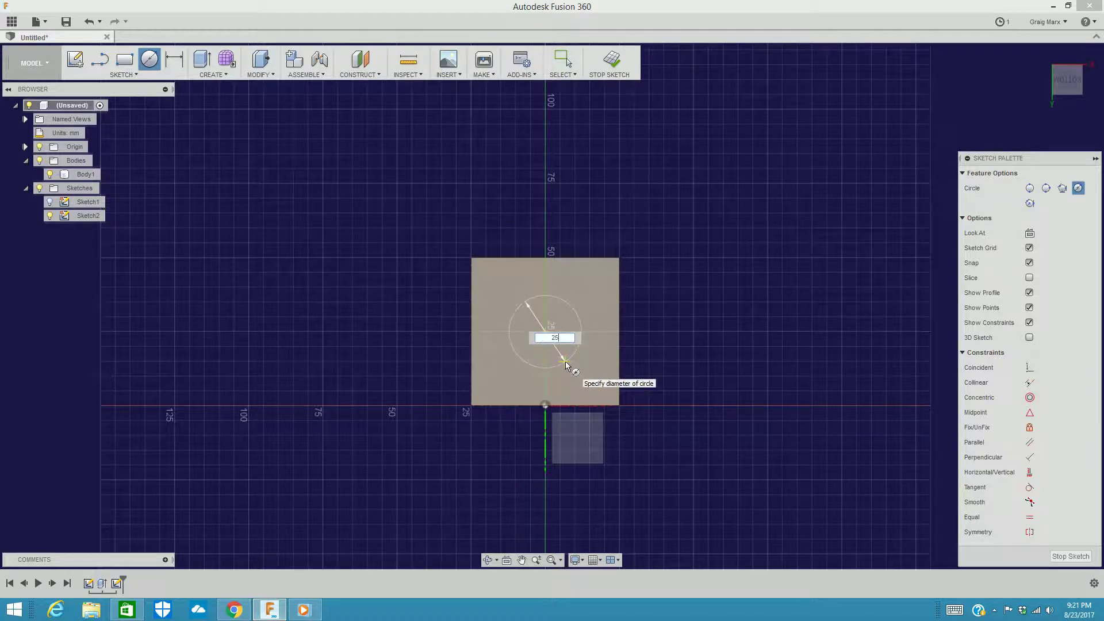
{"action": "key", "text": "Tab"}
{"action": "key", "text": "Return"}
{"action": "key", "text": "Escape"}
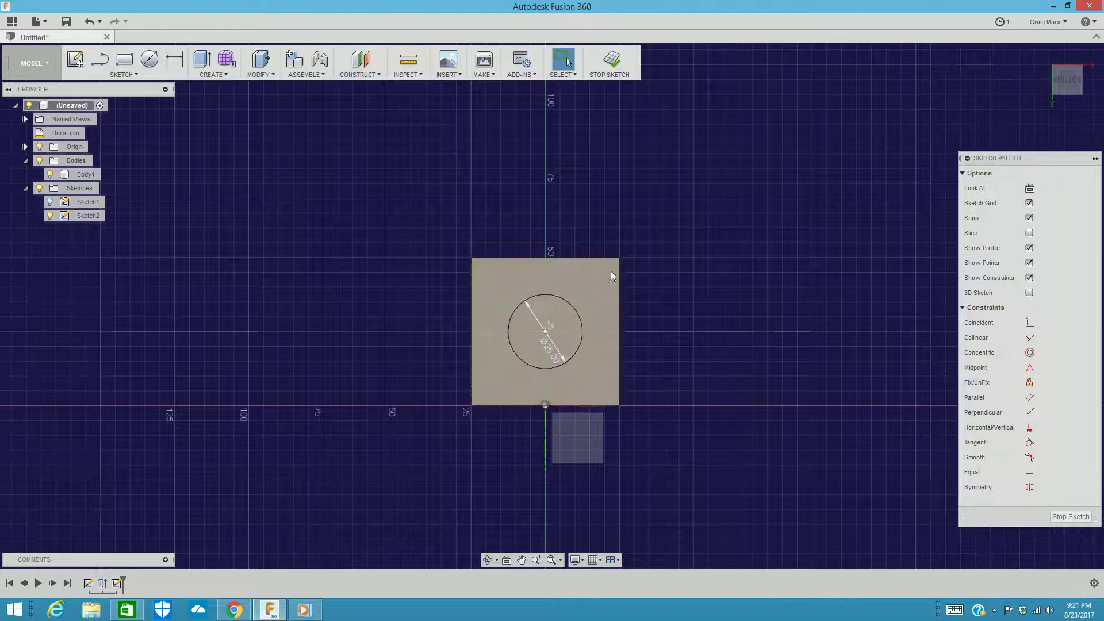
{"action": "mouse_move", "coordinate": [1063, 88]}
{"action": "left_click", "coordinate": [1058, 86]}
{"action": "mouse_move", "coordinate": [1063, 86]}
{"action": "left_mouse_down"}
{"action": "mouse_move", "coordinate": [1066, 56]}
{"action": "mouse_move", "coordinate": [1075, 57]}
{"action": "mouse_move", "coordinate": [1068, 81]}
{"action": "mouse_move", "coordinate": [1046, 64]}
{"action": "mouse_move", "coordinate": [1049, 76]}
{"action": "mouse_move", "coordinate": [1078, 85]}
{"action": "left_mouse_up"}
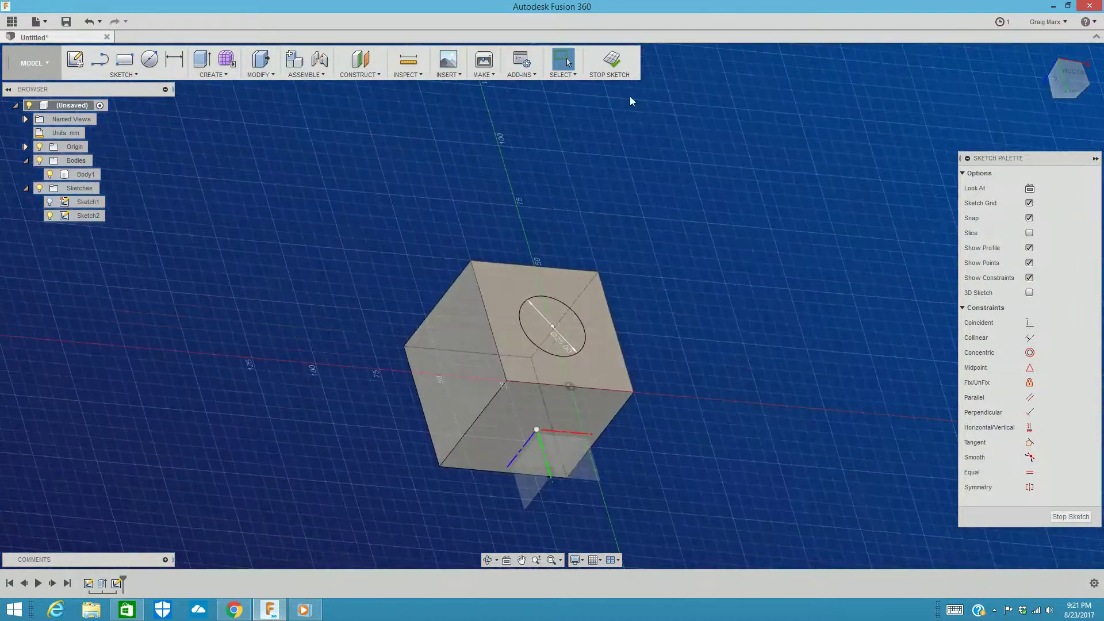
{"action": "left_click", "coordinate": [613, 61]}
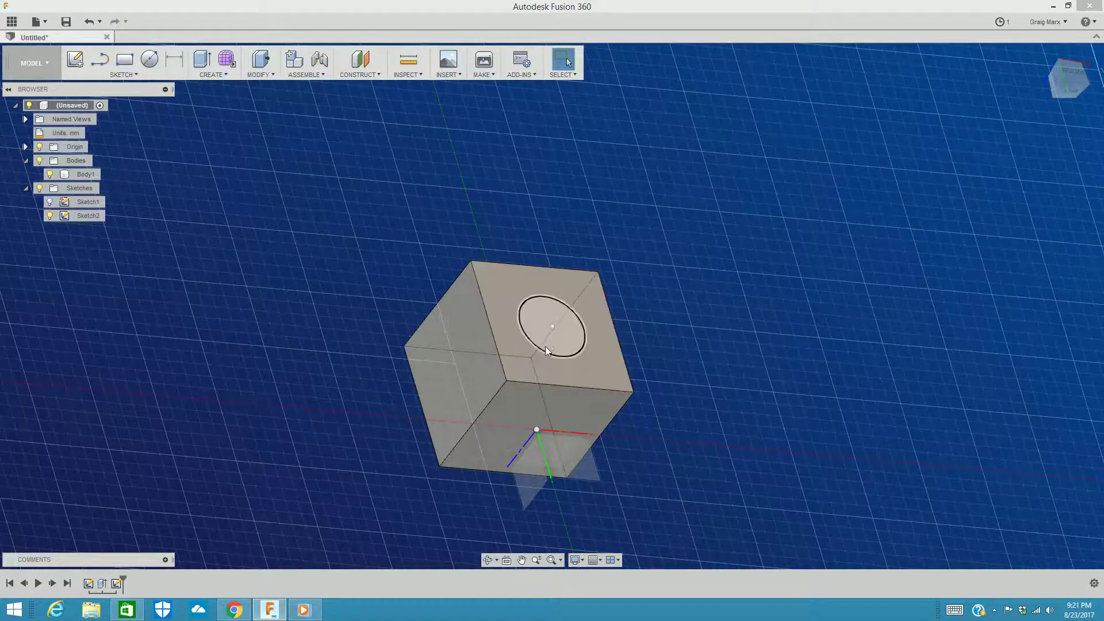
Start a one-sided extrusion of the circle and pull it outward from the cube to a distance of 25 mm.
{"action": "left_click", "coordinate": [212, 75]}
{"action": "left_click", "coordinate": [218, 105]}
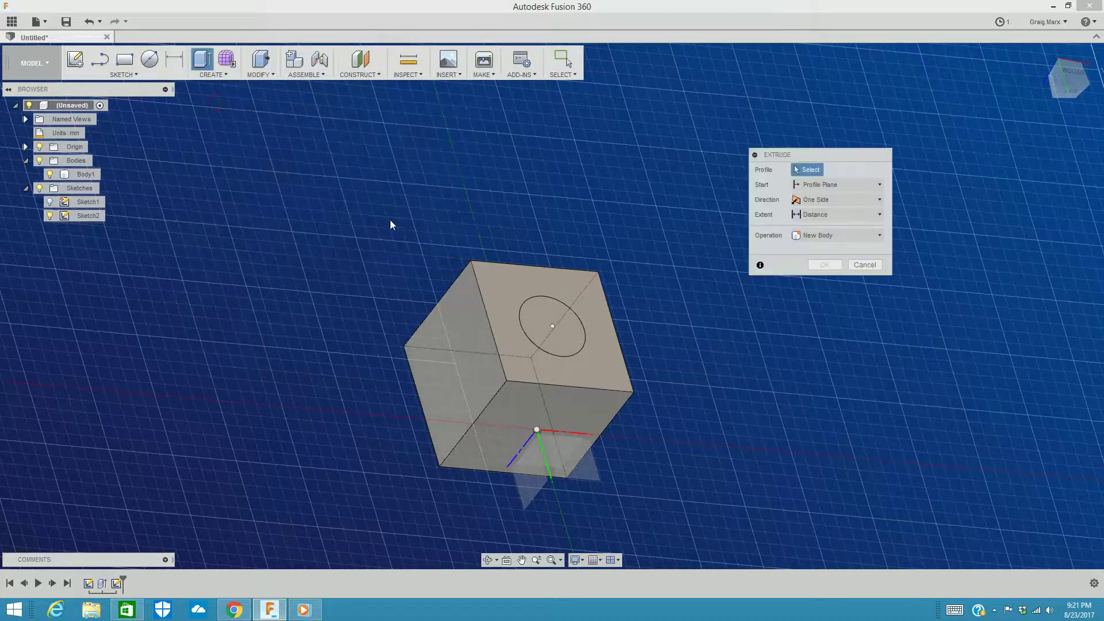
{"action": "left_click", "coordinate": [543, 324]}
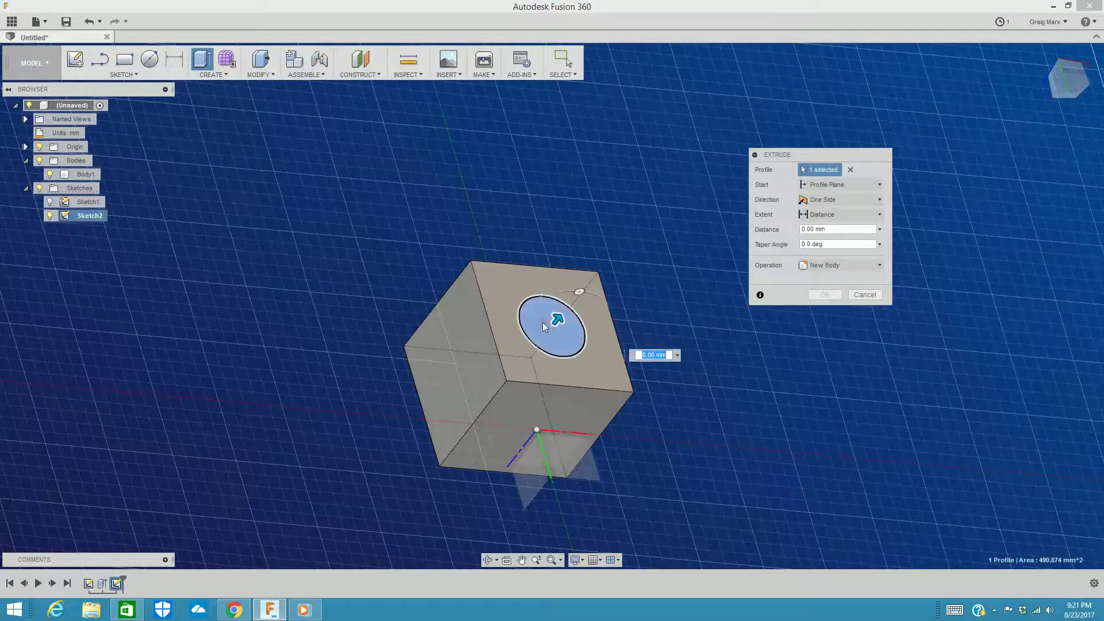
{"action": "mouse_move", "coordinate": [1071, 90]}
{"action": "left_mouse_down"}
{"action": "mouse_move", "coordinate": [1034, 58]}
{"action": "mouse_move", "coordinate": [1027, 86]}
{"action": "mouse_move", "coordinate": [1059, 64]}
{"action": "mouse_move", "coordinate": [1067, 84]}
{"action": "left_mouse_up"}
{"action": "left_click_drag", "start_coordinate": [555, 314], "coordinate": [578, 266]}
{"action": "left_click_drag", "start_coordinate": [1069, 99], "coordinate": [1063, 101]}
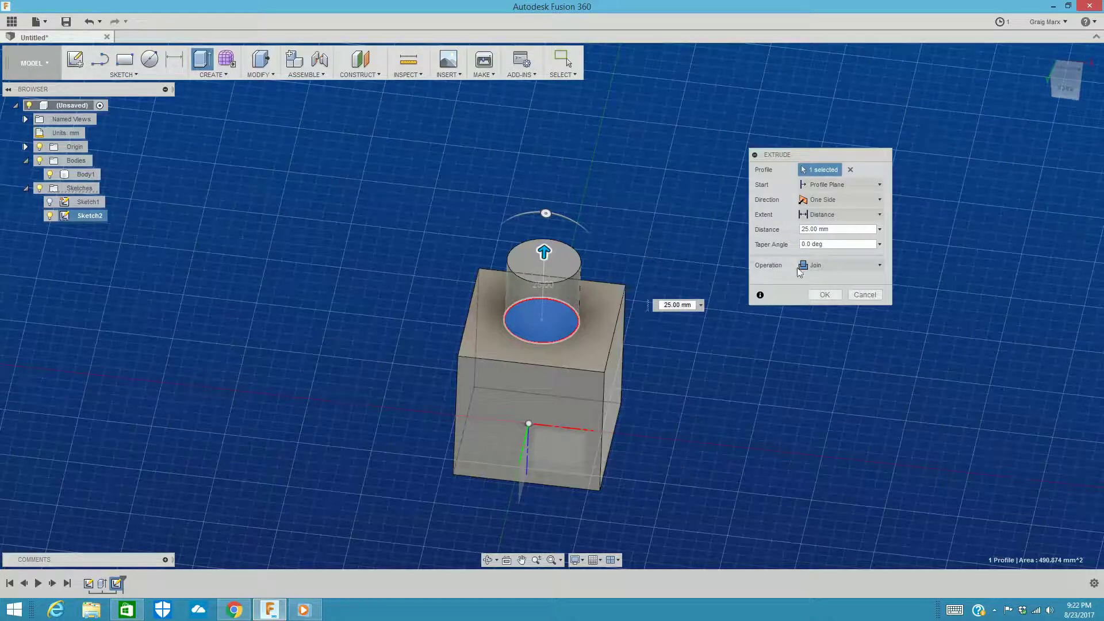
Create the cylinder with the Join operation, and hide the combined body and show it again.
{"action": "left_click", "coordinate": [818, 272]}
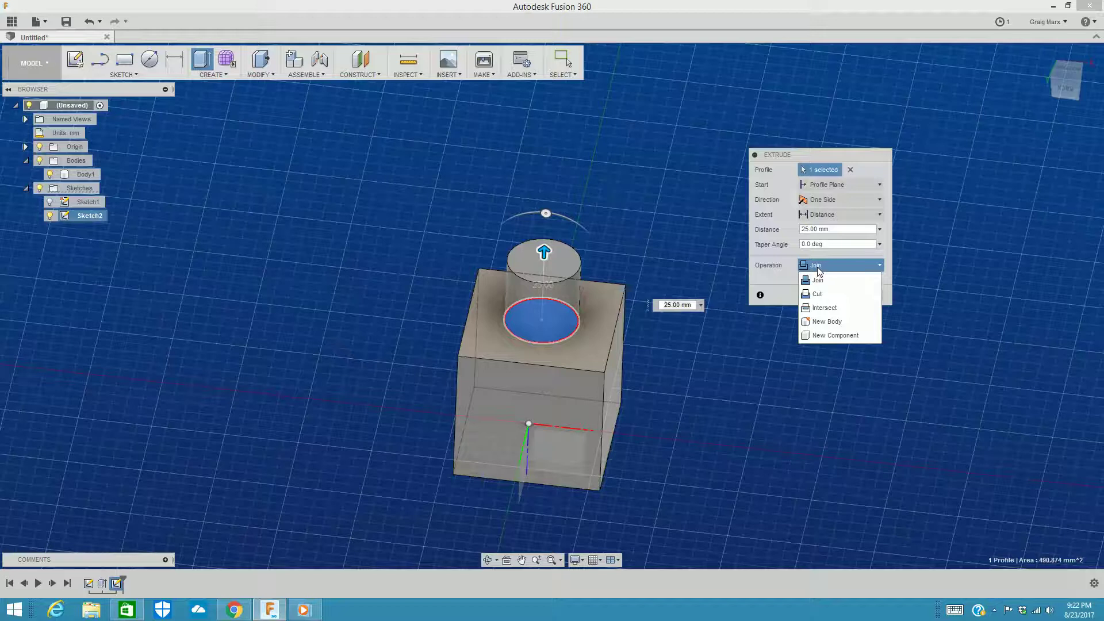
{"action": "left_click", "coordinate": [819, 269]}
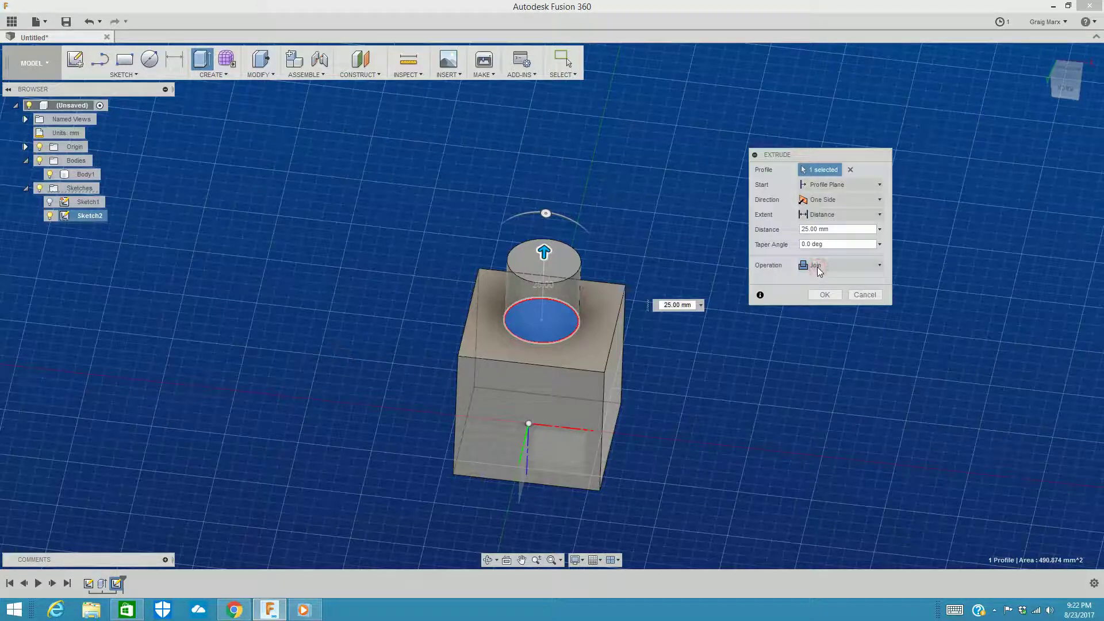
{"action": "left_click", "coordinate": [825, 295]}
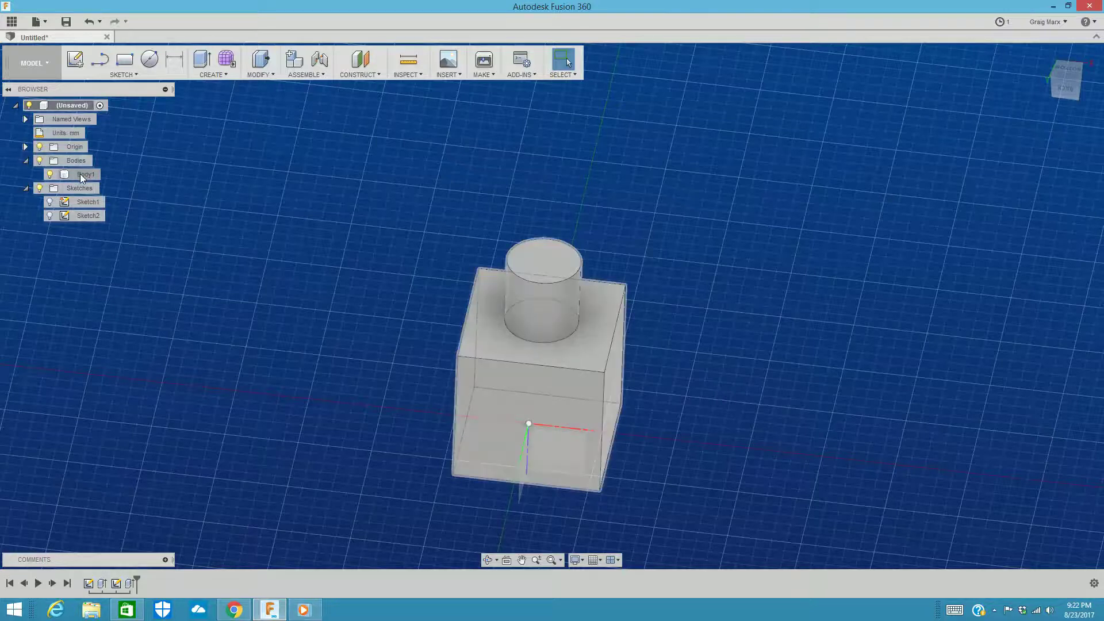
{"action": "left_click", "coordinate": [50, 173]}
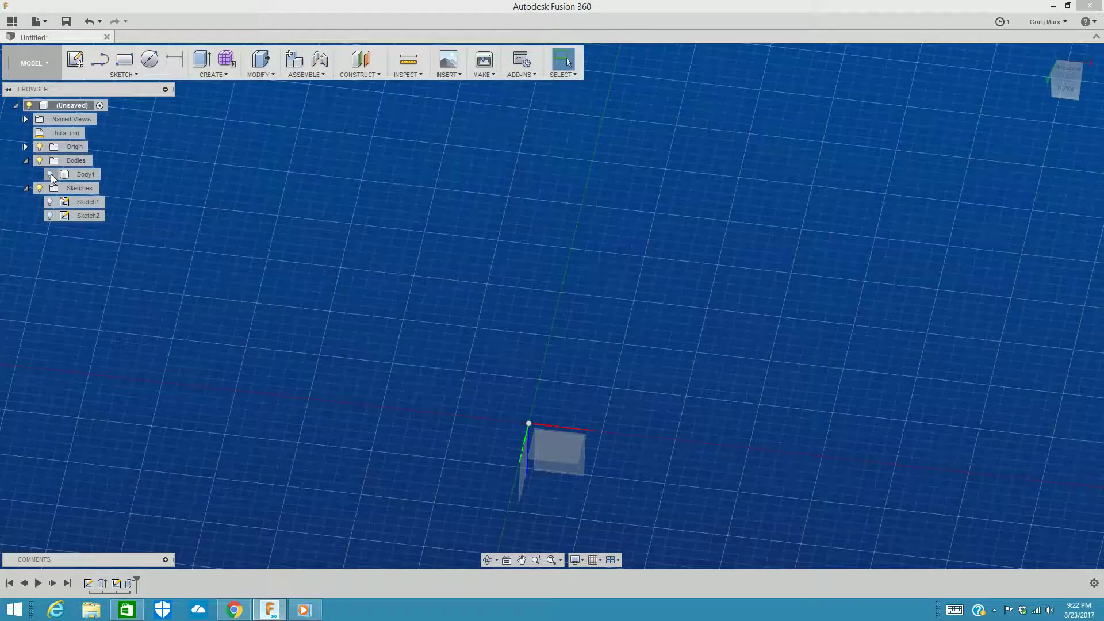
{"action": "left_click", "coordinate": [50, 174]}
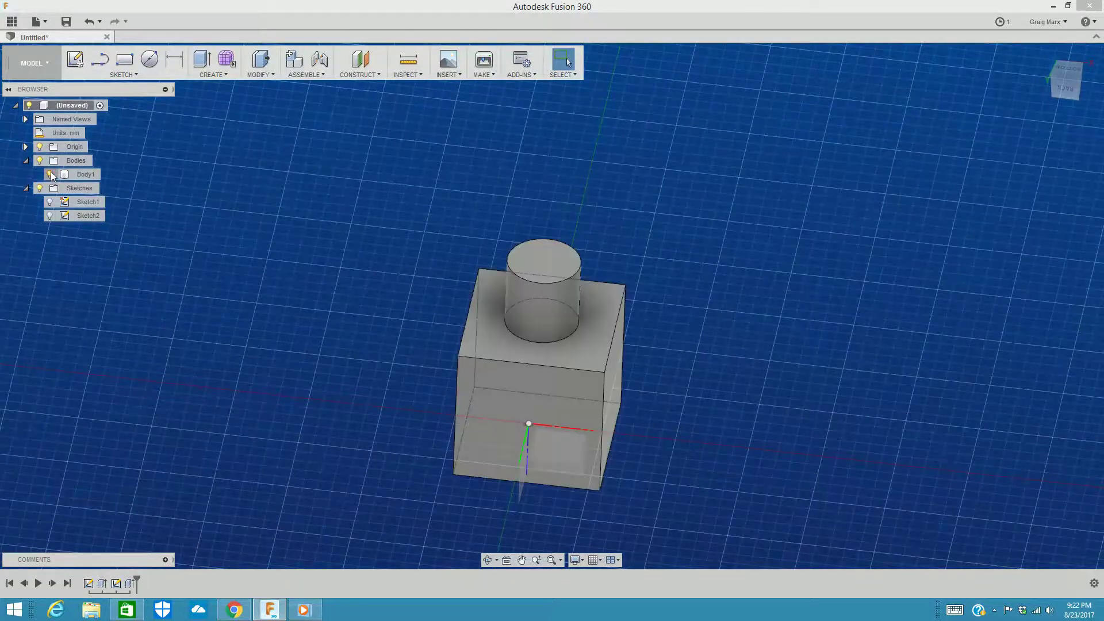
Edit the cylinder's extrusion feature and change its operation to New Body.
{"action": "right_click", "coordinate": [130, 583]}
{"action": "left_click", "coordinate": [158, 500]}
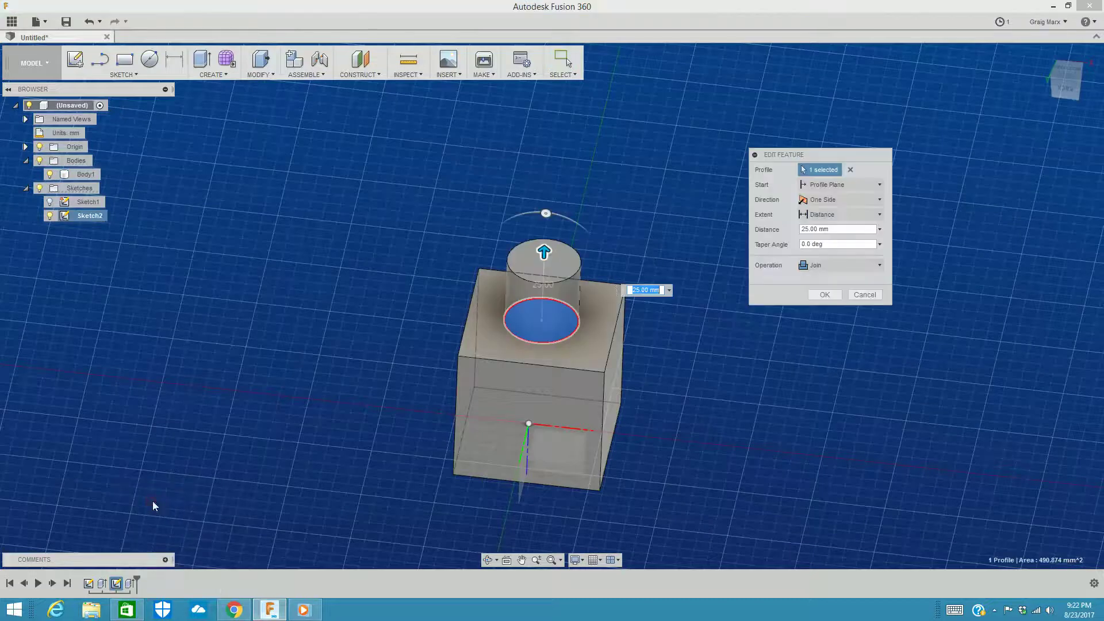
{"action": "left_click", "coordinate": [840, 263]}
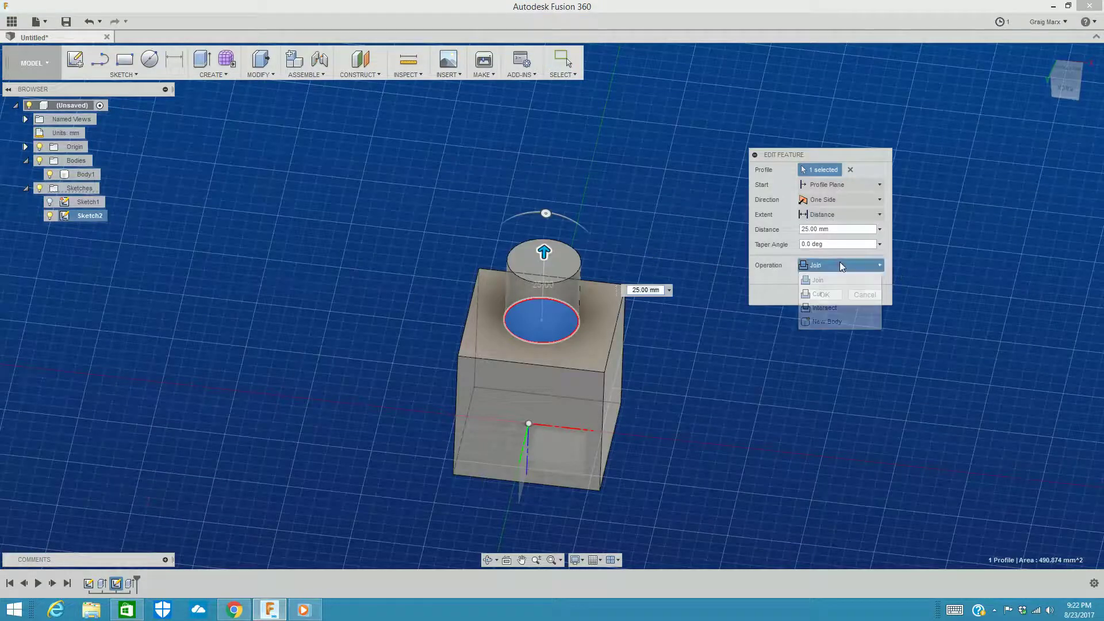
{"action": "left_click", "coordinate": [836, 322]}
{"action": "left_click", "coordinate": [826, 295]}
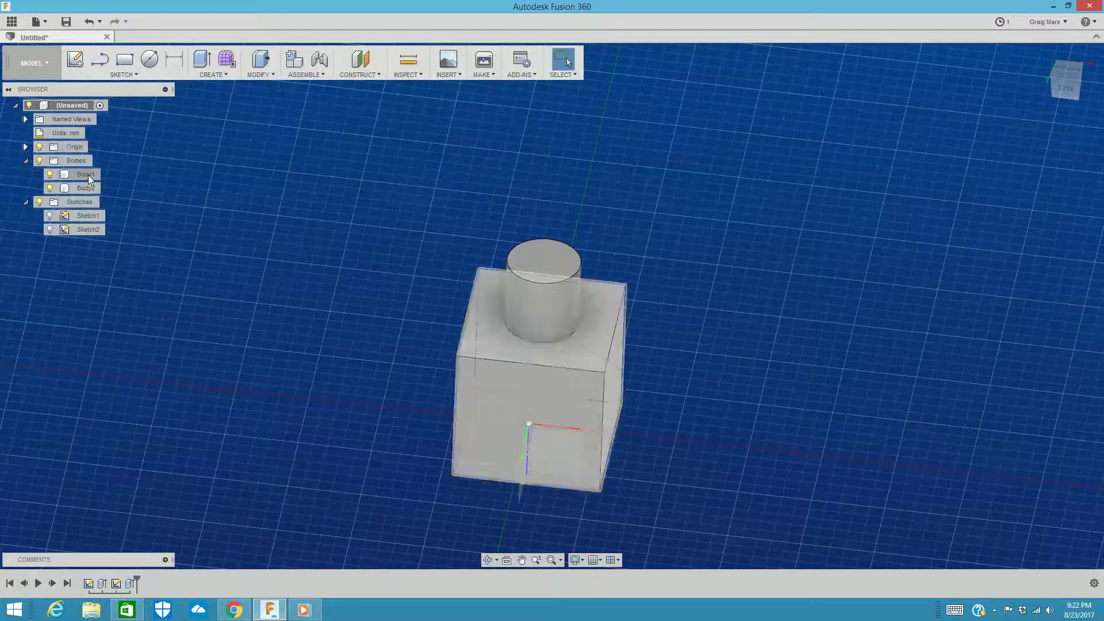
Hide the cube body and show it again, and hide the cylinder body.
{"action": "left_click", "coordinate": [50, 174]}
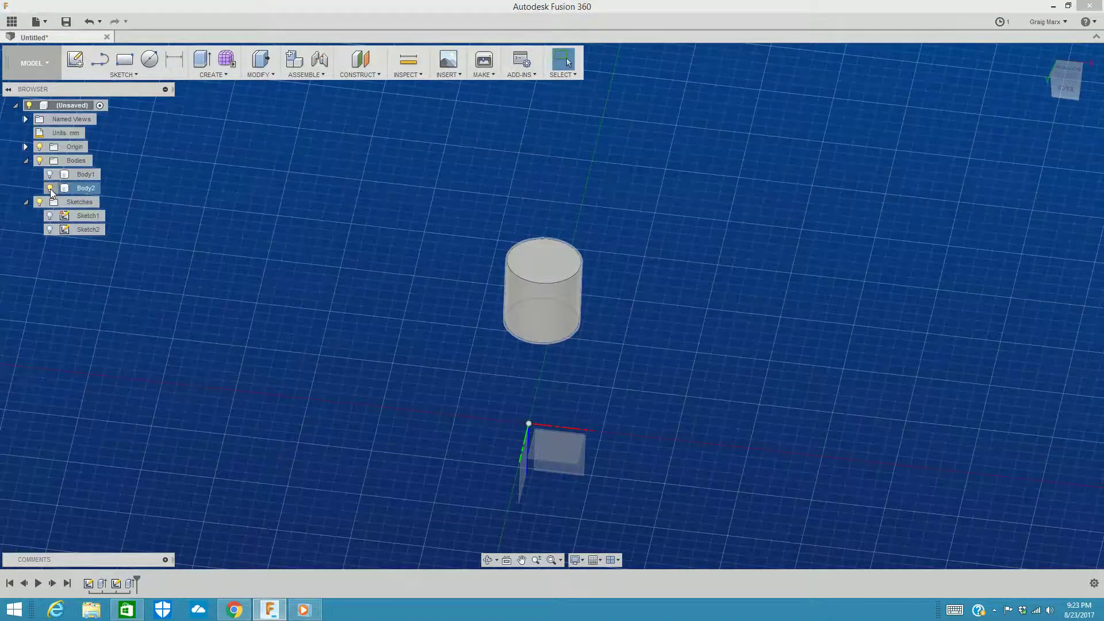
{"action": "left_click", "coordinate": [50, 175]}
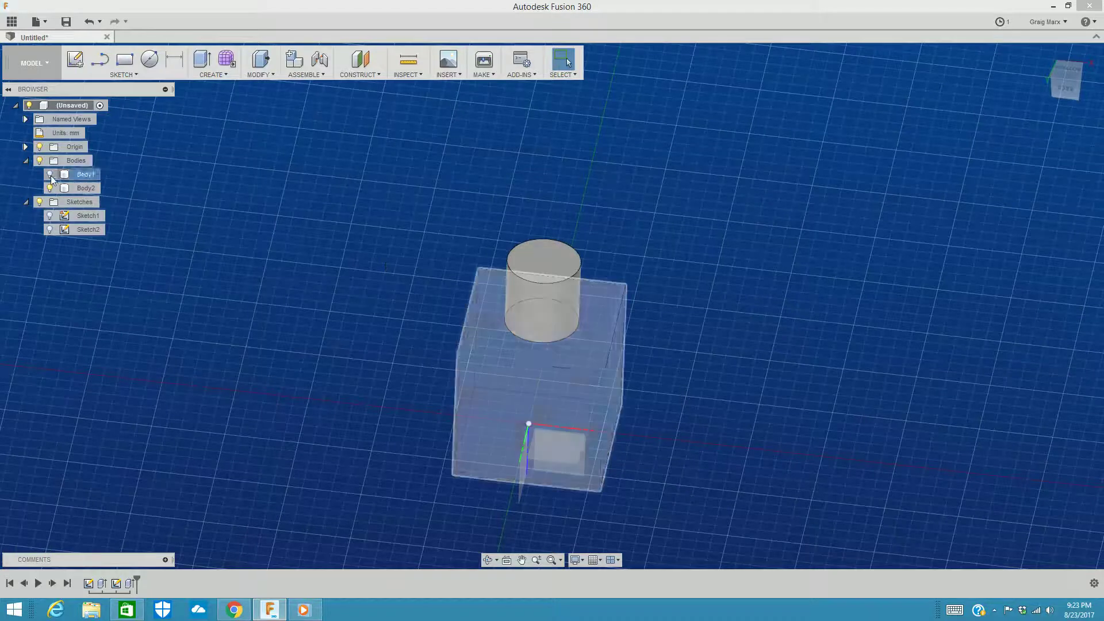
{"action": "left_click", "coordinate": [50, 188]}
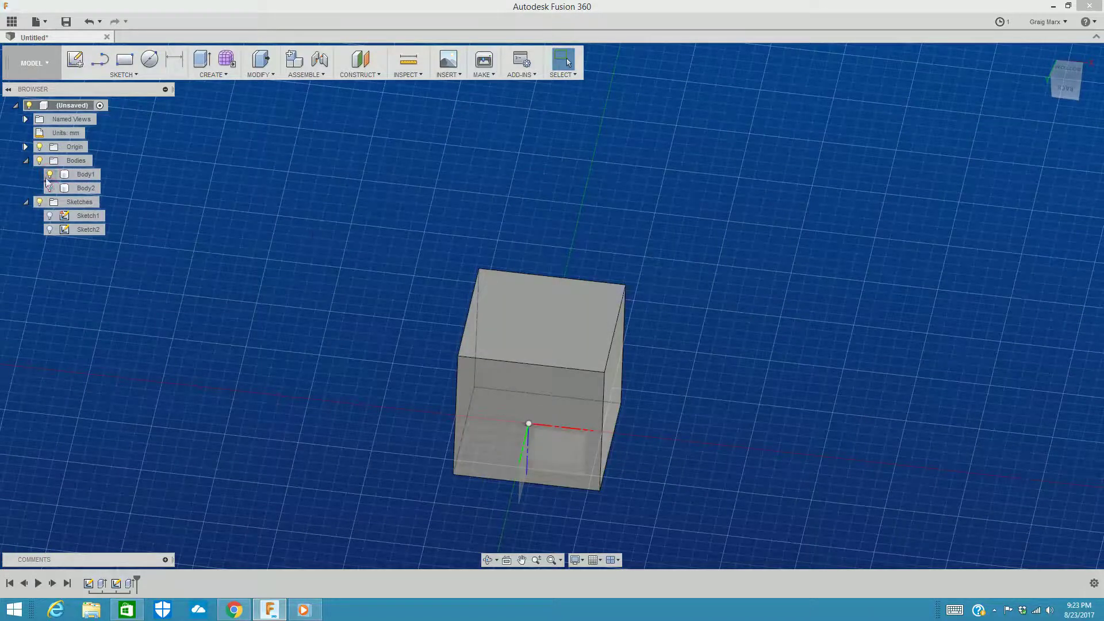
Show the cylinder body again, then edit its extrusion feature and change its operation to Join.
{"action": "left_click", "coordinate": [50, 188]}
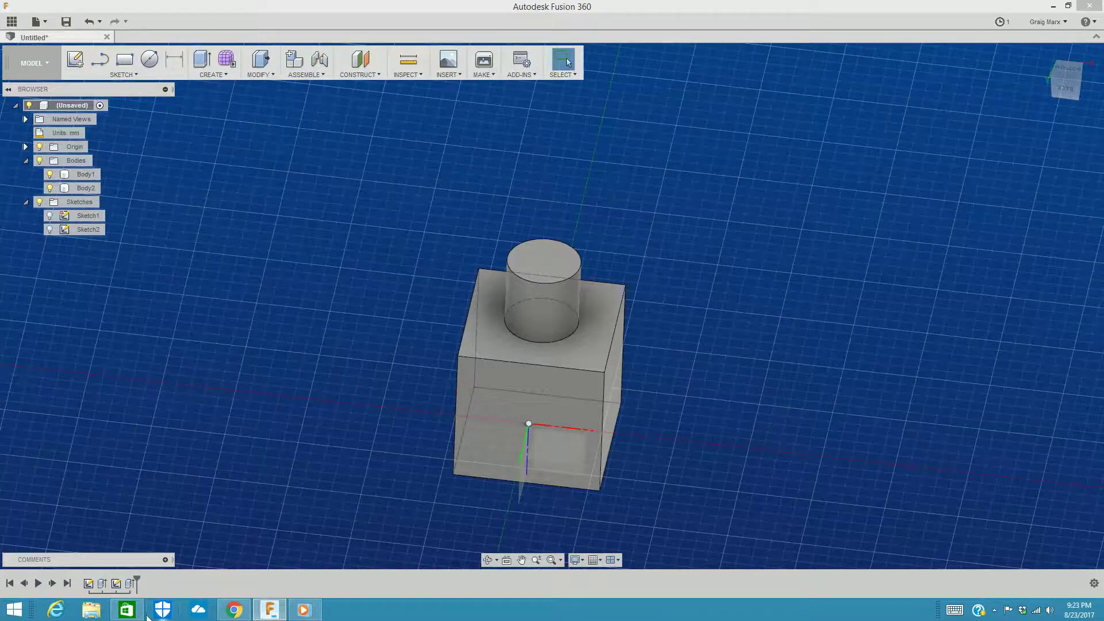
{"action": "right_click", "coordinate": [129, 583]}
{"action": "left_click", "coordinate": [191, 500]}
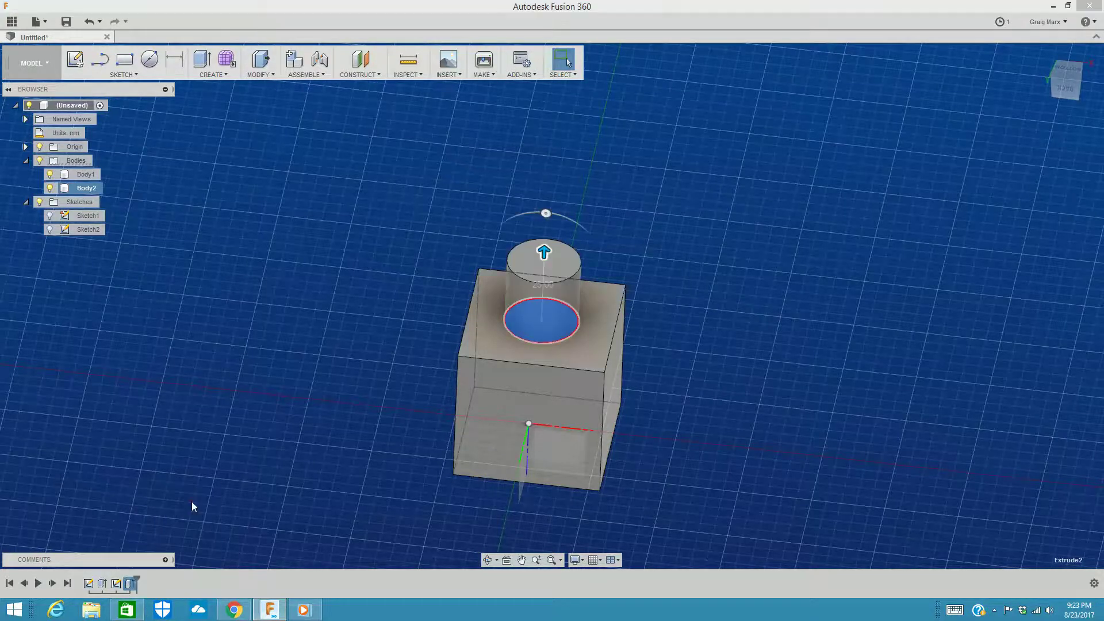
{"action": "left_click", "coordinate": [863, 264]}
{"action": "left_click", "coordinate": [851, 278]}
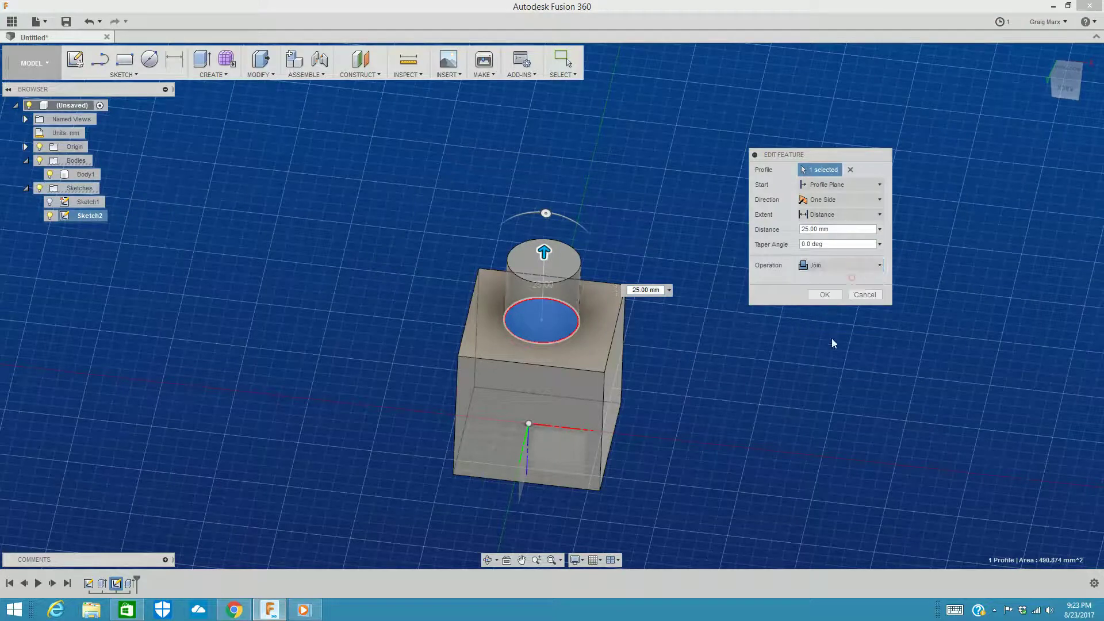
{"action": "left_click", "coordinate": [825, 294]}
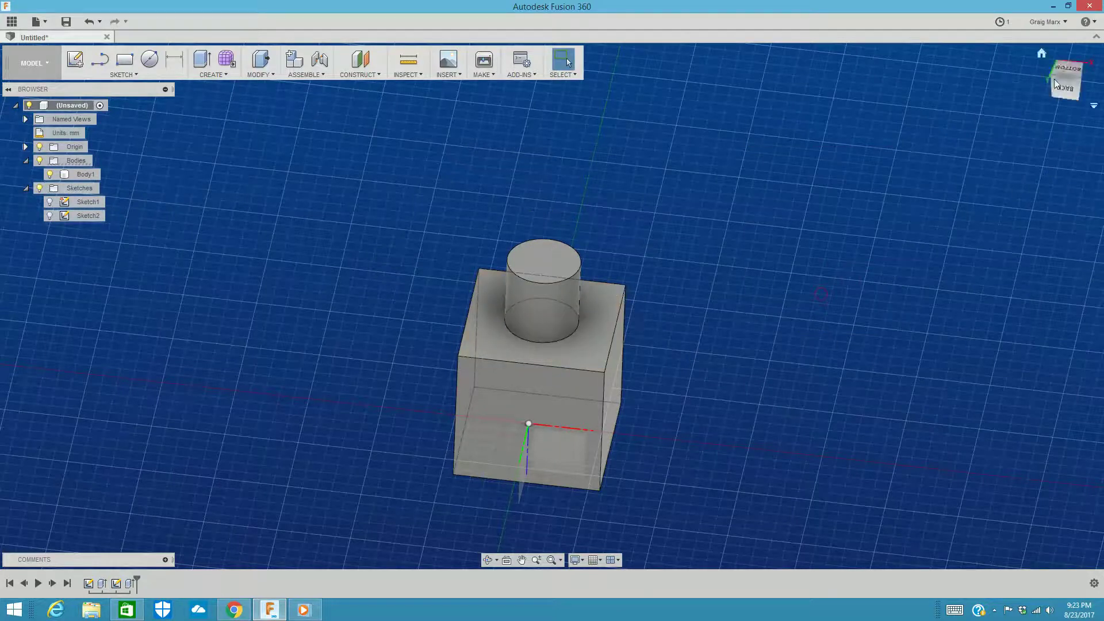
Sketch a 25 mm center diameter circle at the middle of the cube's back face and finish the sketch.
{"action": "left_click", "coordinate": [1073, 98]}
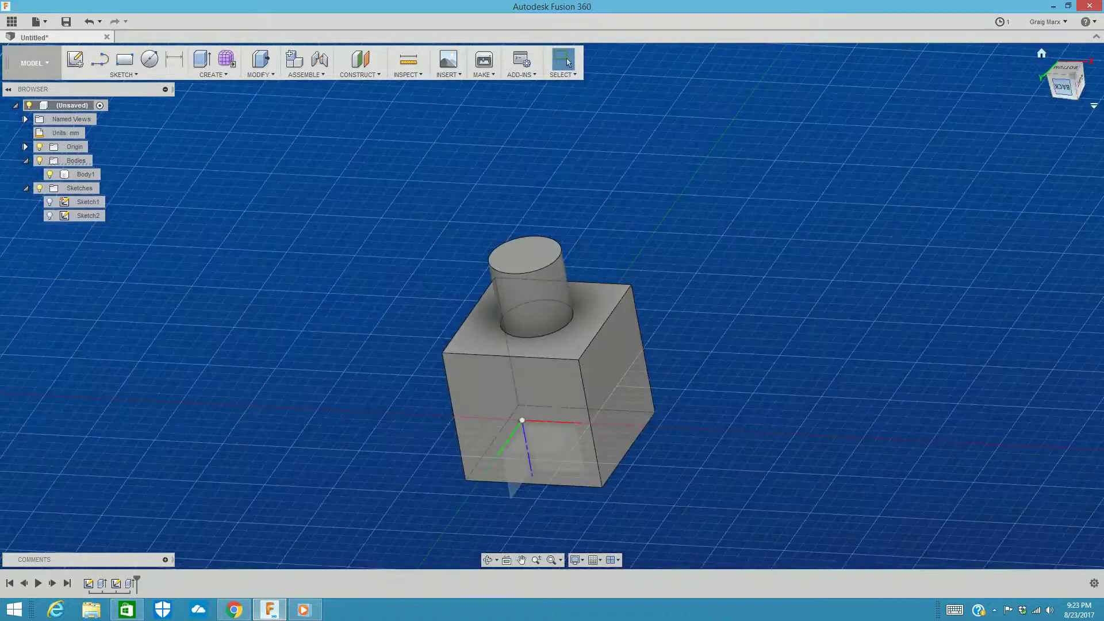
{"action": "left_click", "coordinate": [1070, 93]}
{"action": "left_click_drag", "start_coordinate": [1076, 77], "coordinate": [1070, 84]}
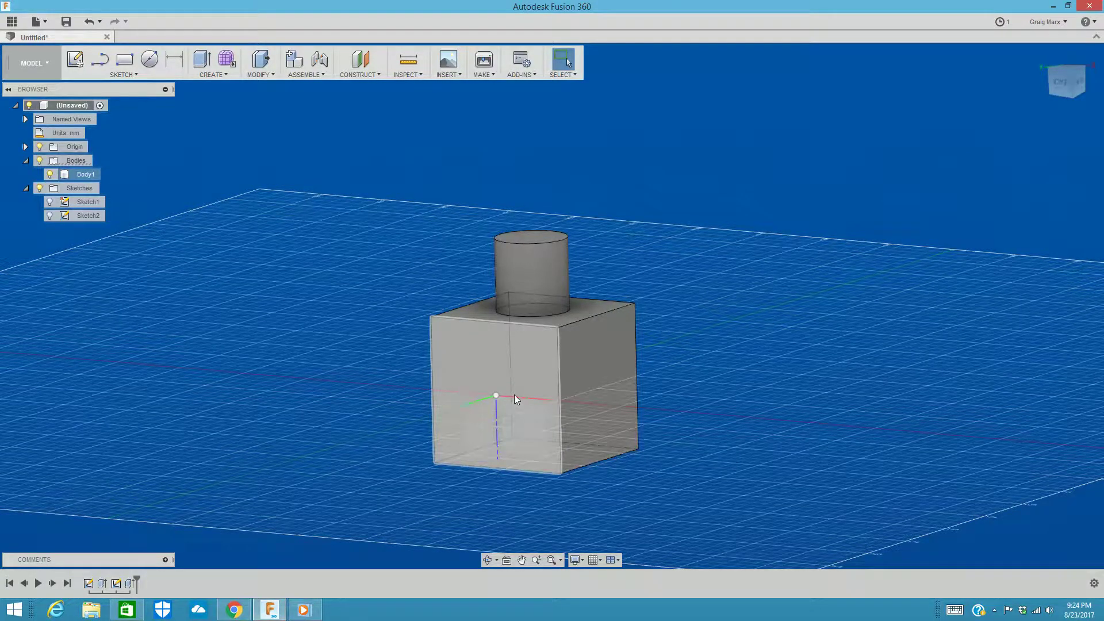
{"action": "left_click", "coordinate": [212, 75]}
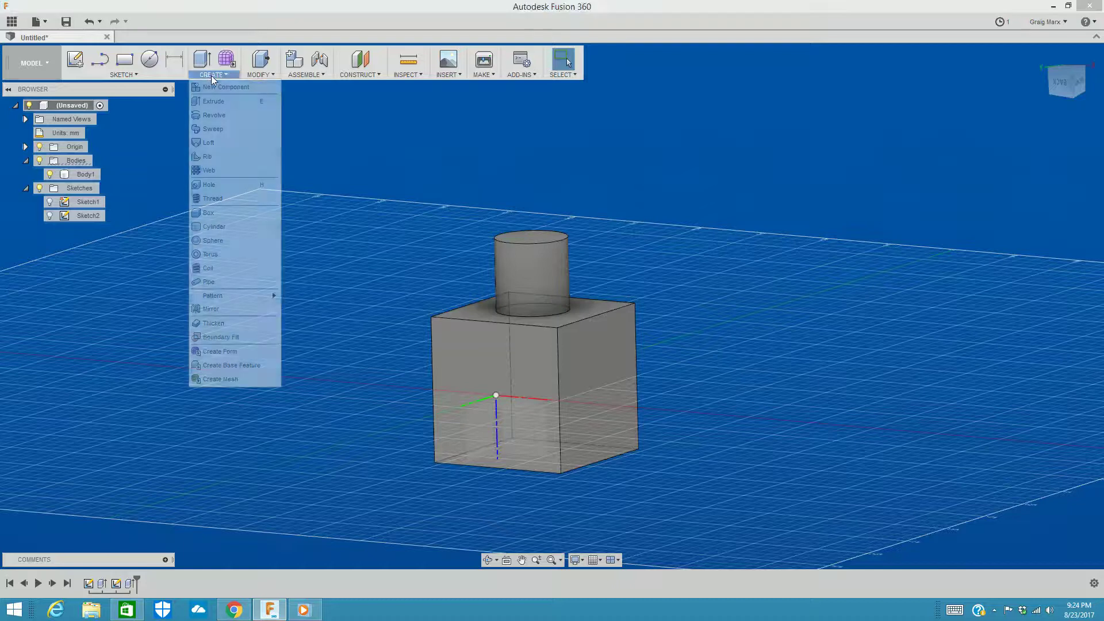
{"action": "left_click", "coordinate": [119, 74]}
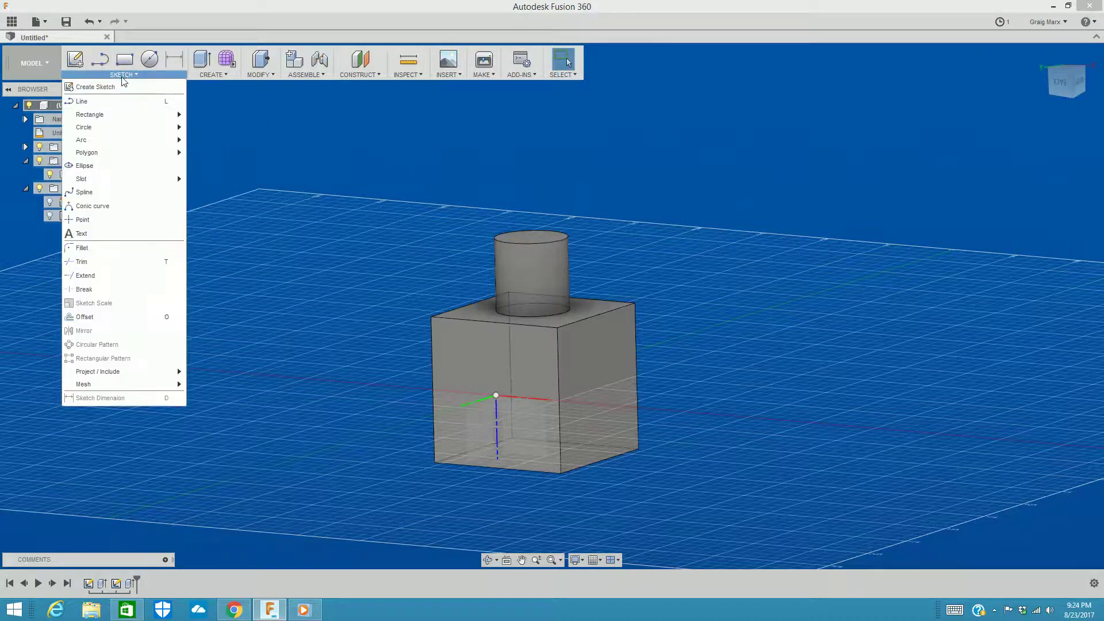
{"action": "mouse_move", "coordinate": [116, 131]}
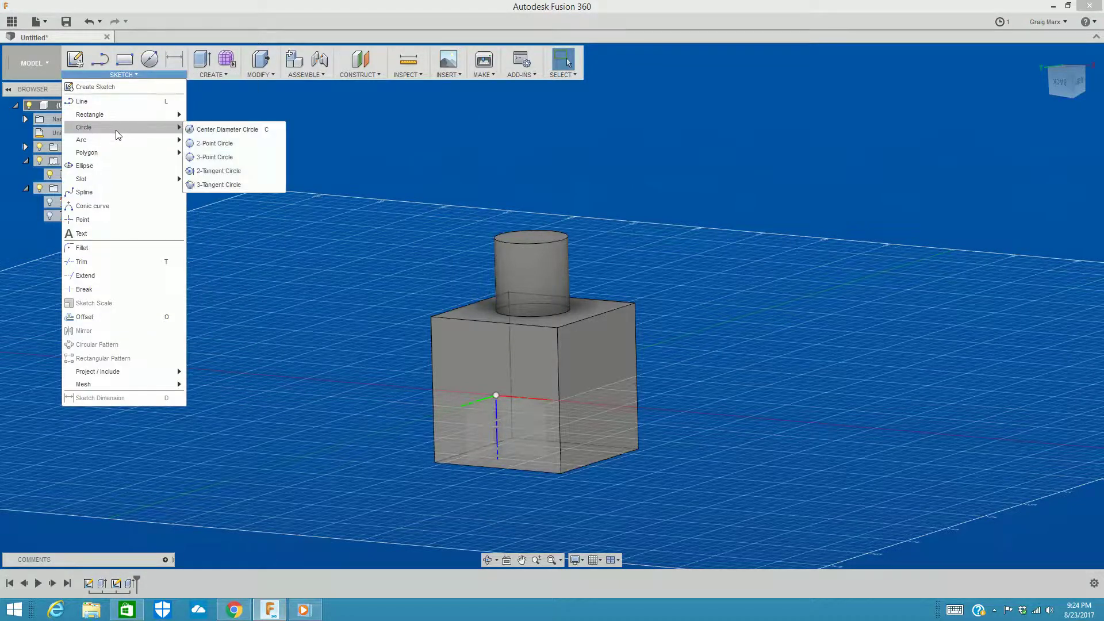
{"action": "left_click", "coordinate": [224, 129]}
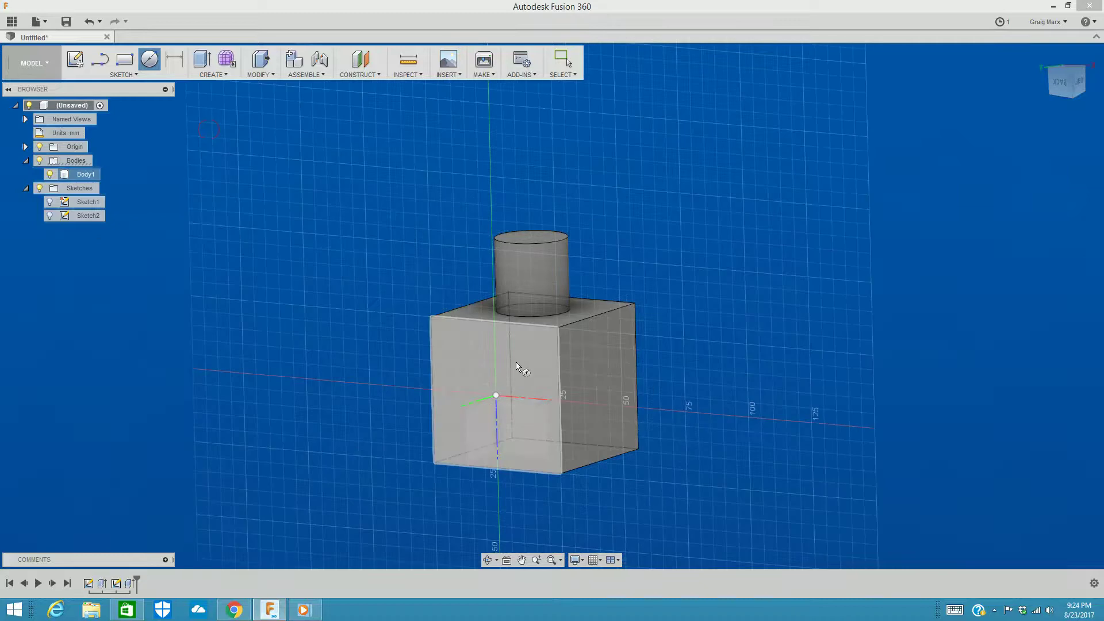
{"action": "left_click", "coordinate": [475, 357]}
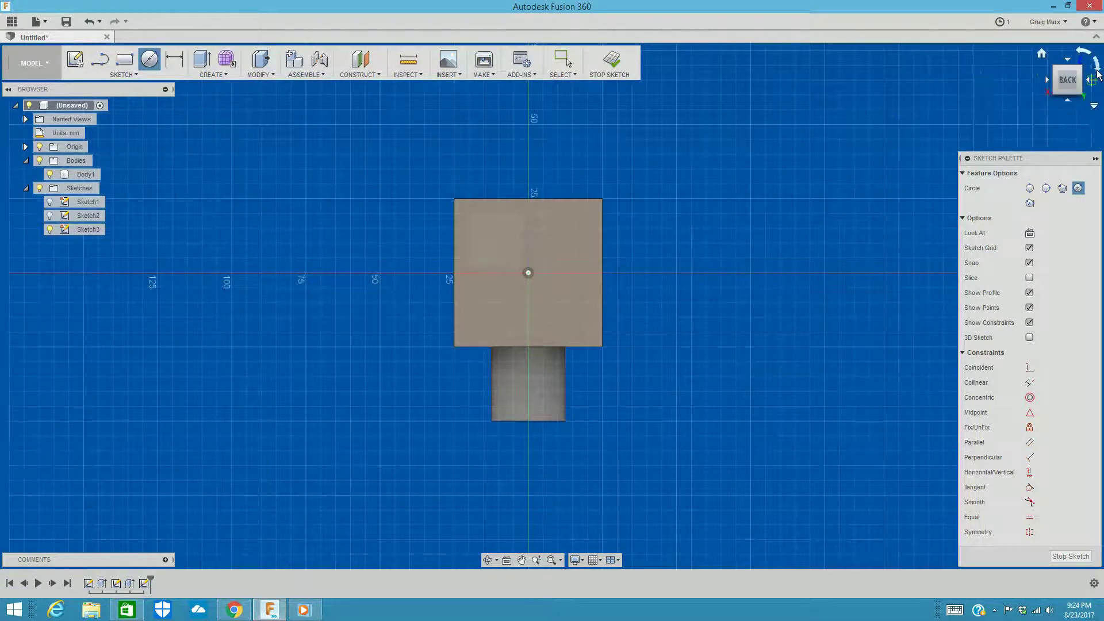
{"action": "left_click", "coordinate": [1098, 69]}
{"action": "left_click", "coordinate": [1098, 69]}
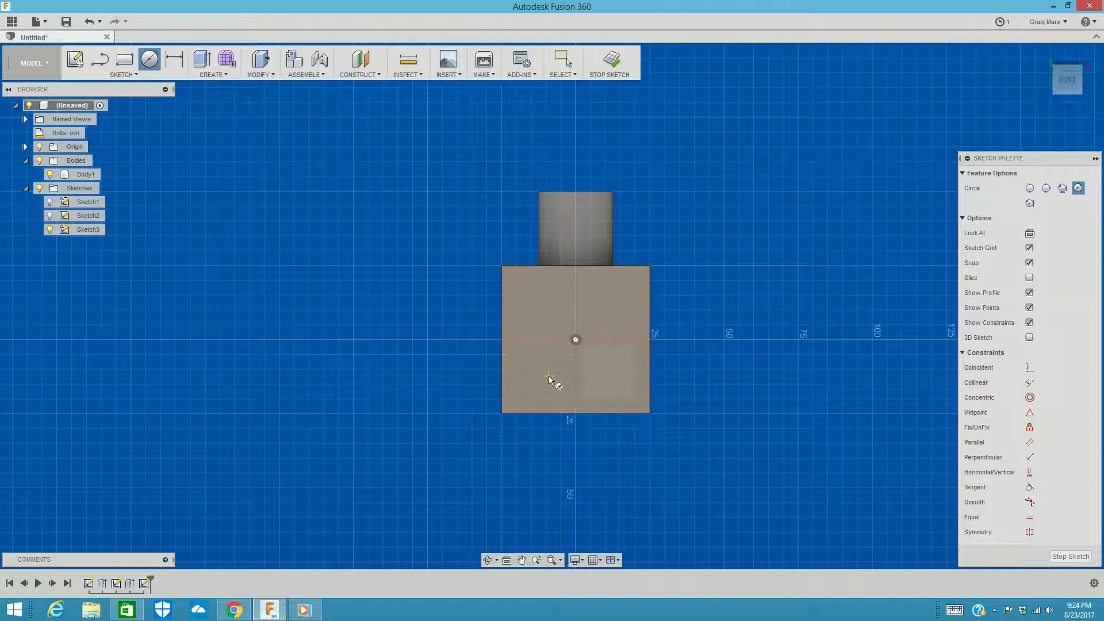
{"action": "left_click", "coordinate": [576, 341]}
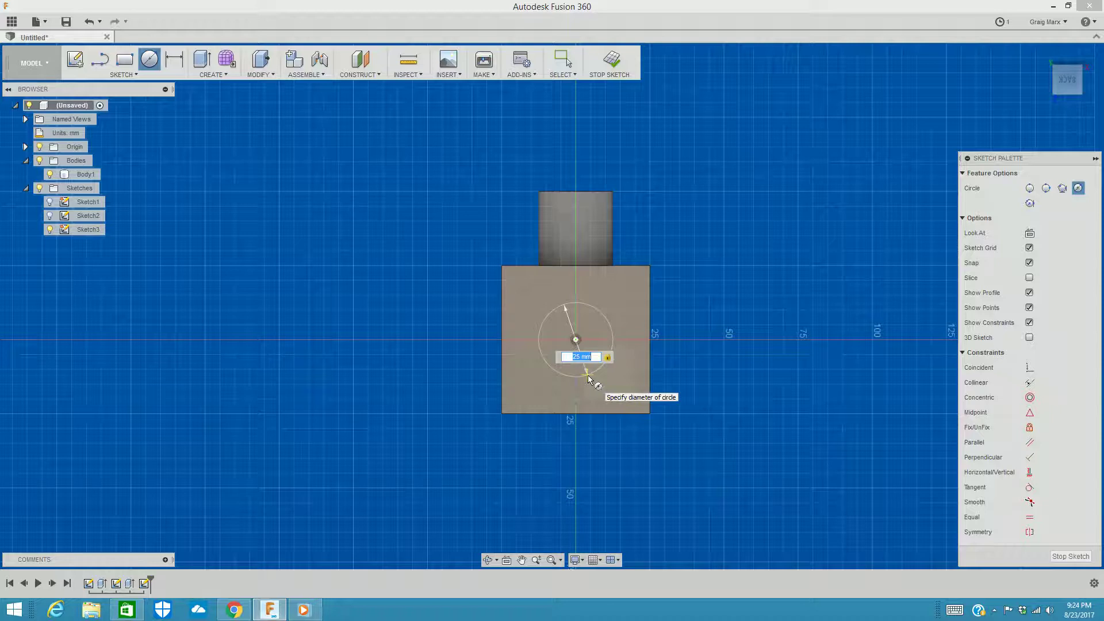
{"action": "key", "text": "Return"}
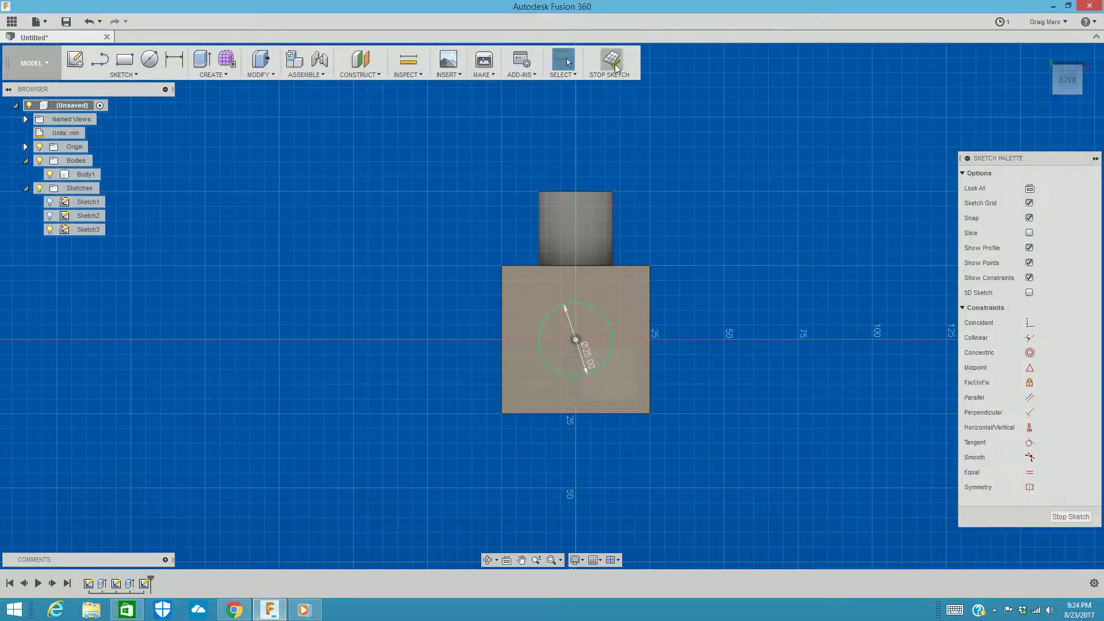
{"action": "left_click", "coordinate": [613, 61]}
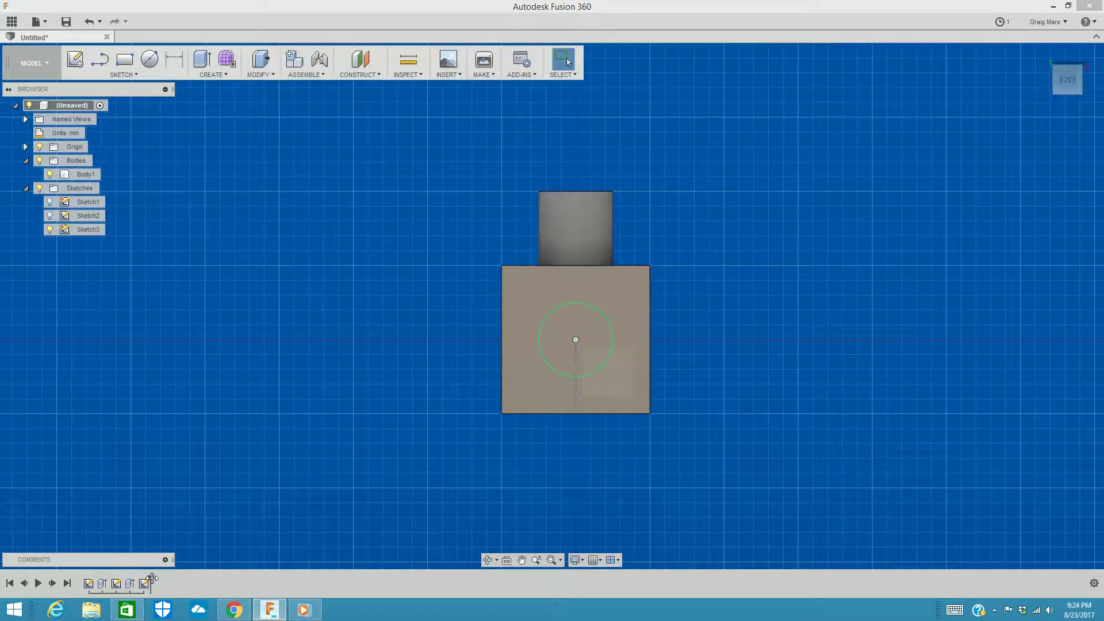
Roll the timeline history back to just after the first sketch and forward again to the end.
{"action": "left_click_drag", "start_coordinate": [151, 579], "coordinate": [94, 576]}
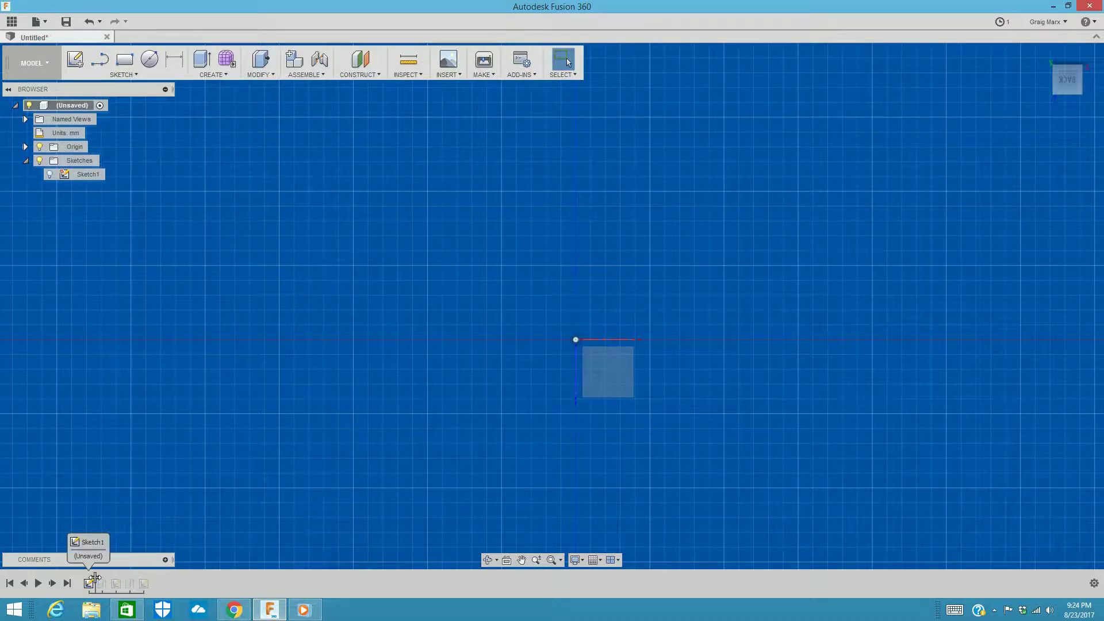
{"action": "left_click_drag", "start_coordinate": [94, 578], "coordinate": [151, 578]}
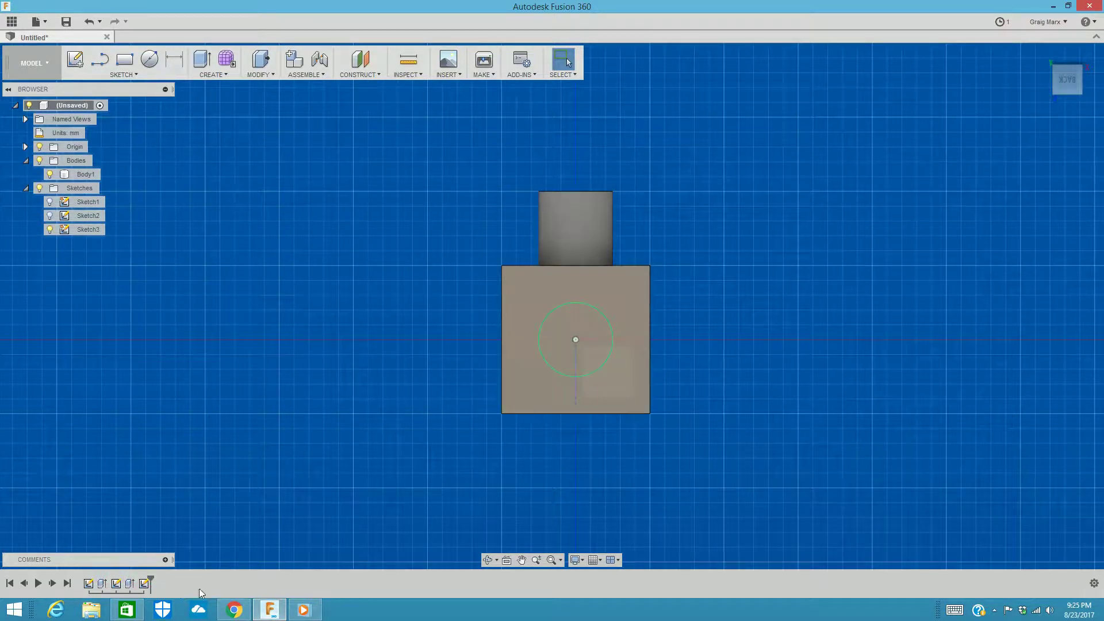
Start a one-sided Cut extrusion of the new circle and pull it through the cube to a distance of -75 mm.
{"action": "left_click", "coordinate": [1071, 81]}
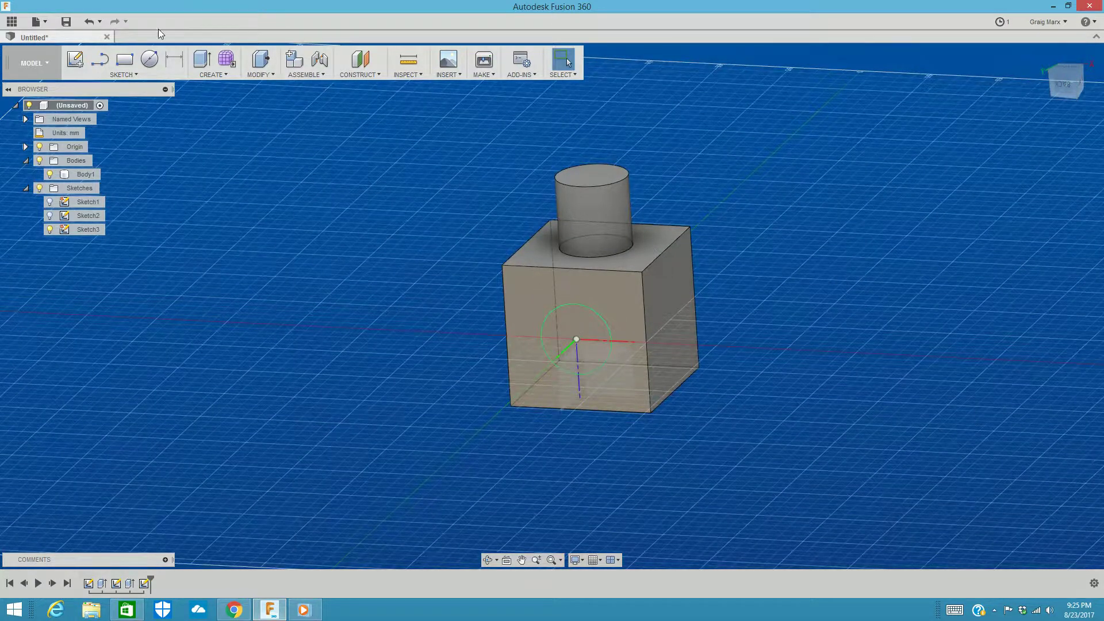
{"action": "left_click", "coordinate": [217, 74]}
{"action": "left_click", "coordinate": [222, 101]}
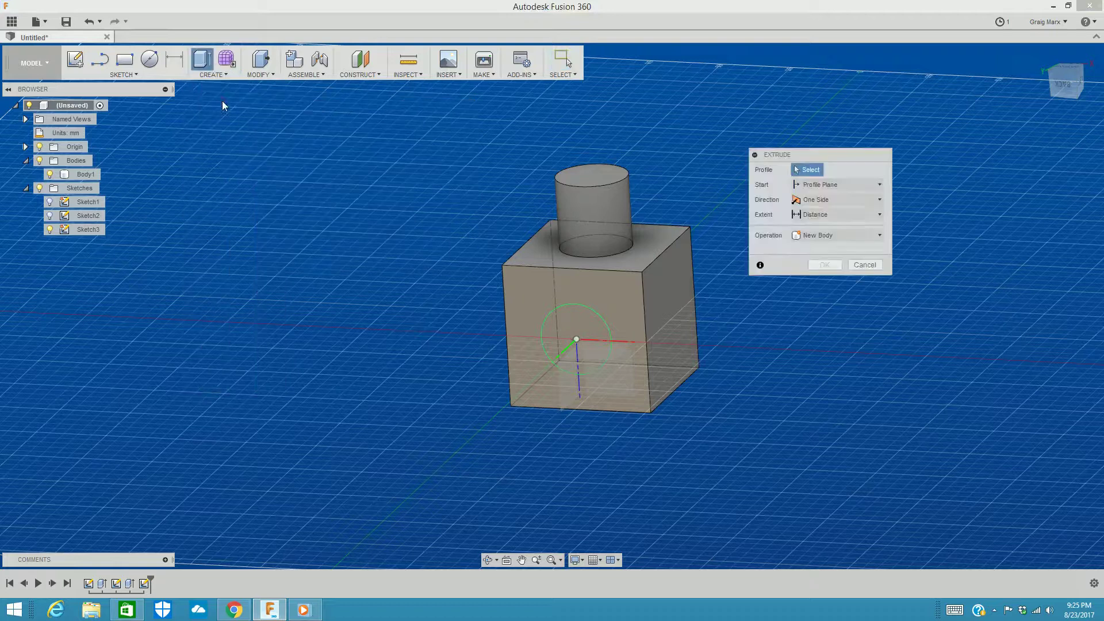
{"action": "left_click", "coordinate": [561, 322]}
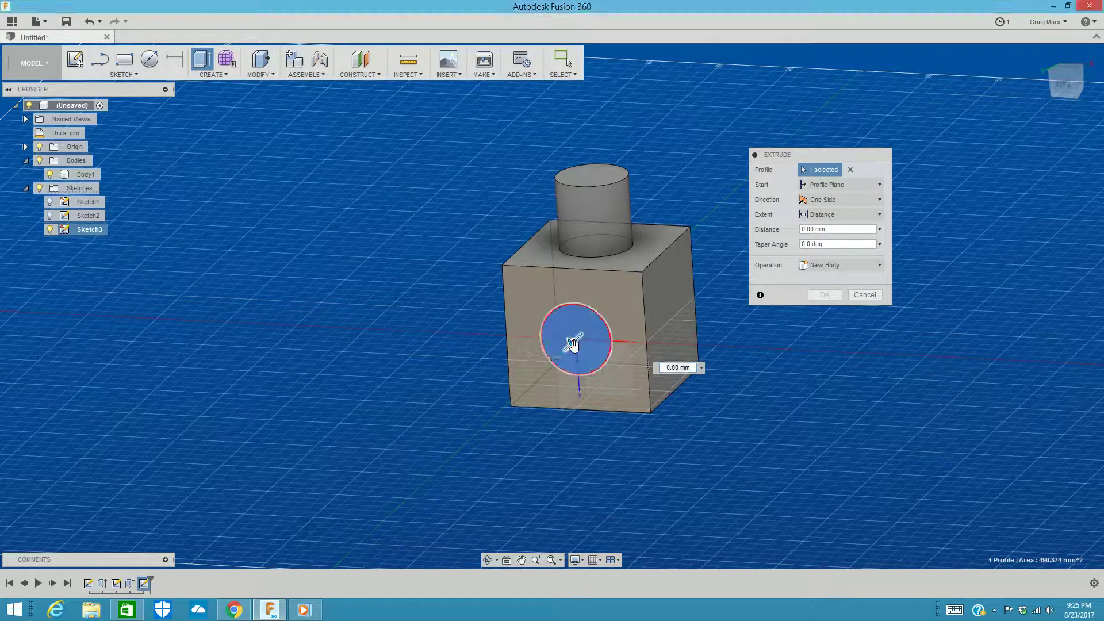
{"action": "left_click_drag", "start_coordinate": [572, 344], "coordinate": [652, 266]}
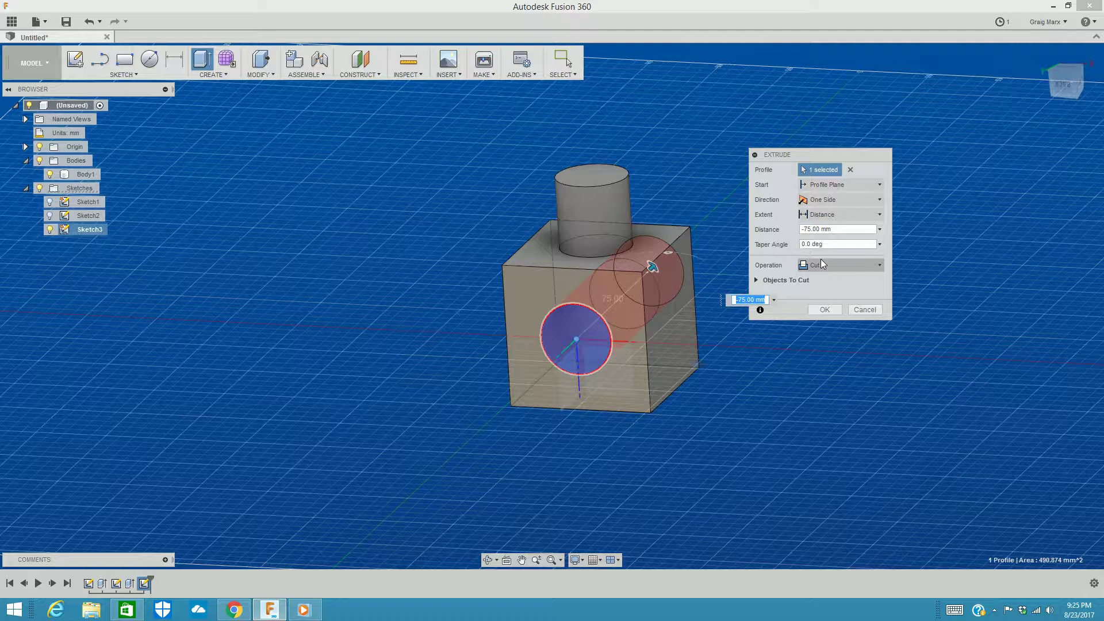
Extend the cut past the cube's far face to -85 mm and further to -90 mm.
{"action": "left_click_drag", "start_coordinate": [1056, 98], "coordinate": [1074, 103]}
{"action": "middle_click_drag", "start_coordinate": [901, 260], "coordinate": [700, 298]}
{"action": "mouse_move", "coordinate": [1060, 81]}
{"action": "left_mouse_down"}
{"action": "mouse_move", "coordinate": [1047, 74]}
{"action": "mouse_move", "coordinate": [1061, 78]}
{"action": "left_mouse_up"}
{"action": "left_click_drag", "start_coordinate": [587, 306], "coordinate": [625, 290]}
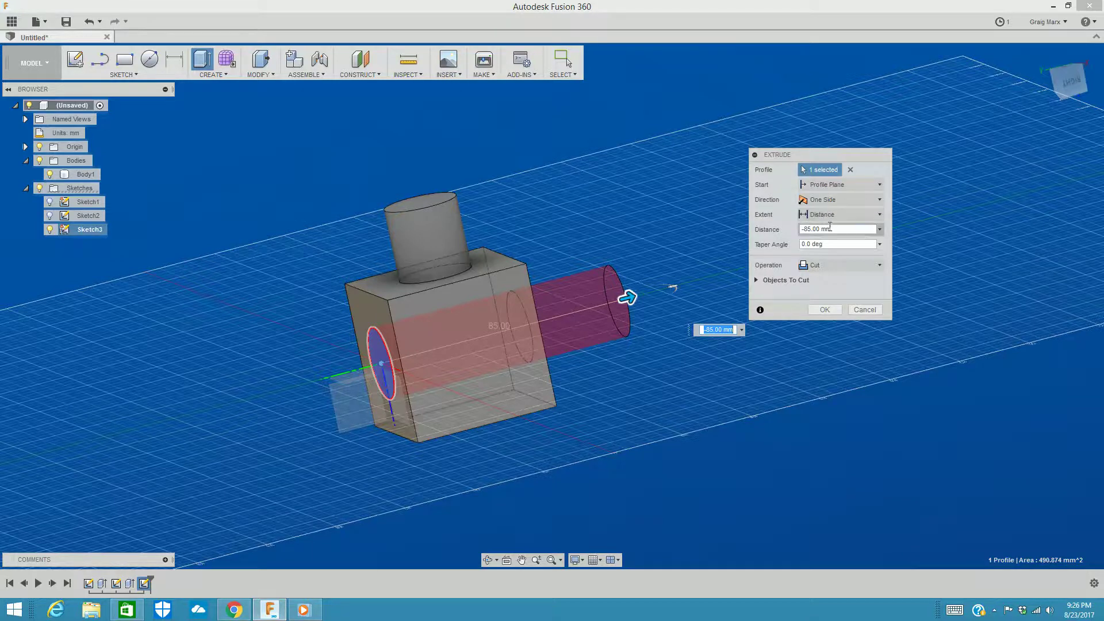
{"action": "left_click_drag", "start_coordinate": [627, 298], "coordinate": [642, 294]}
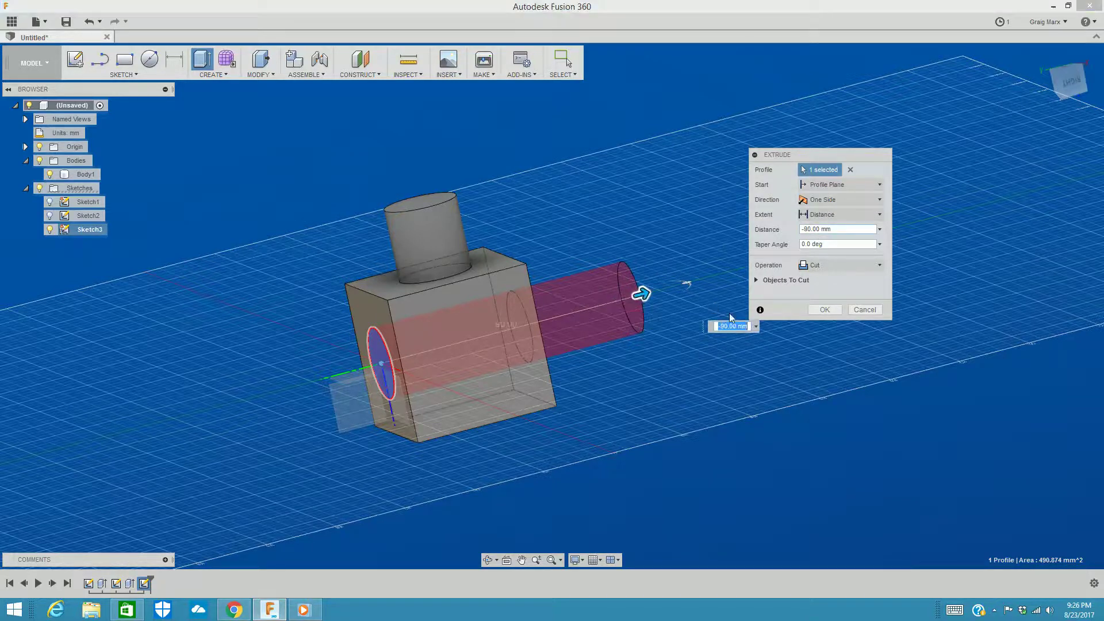
Set the cut's extent to All and create the through hole.
{"action": "left_click", "coordinate": [844, 216]}
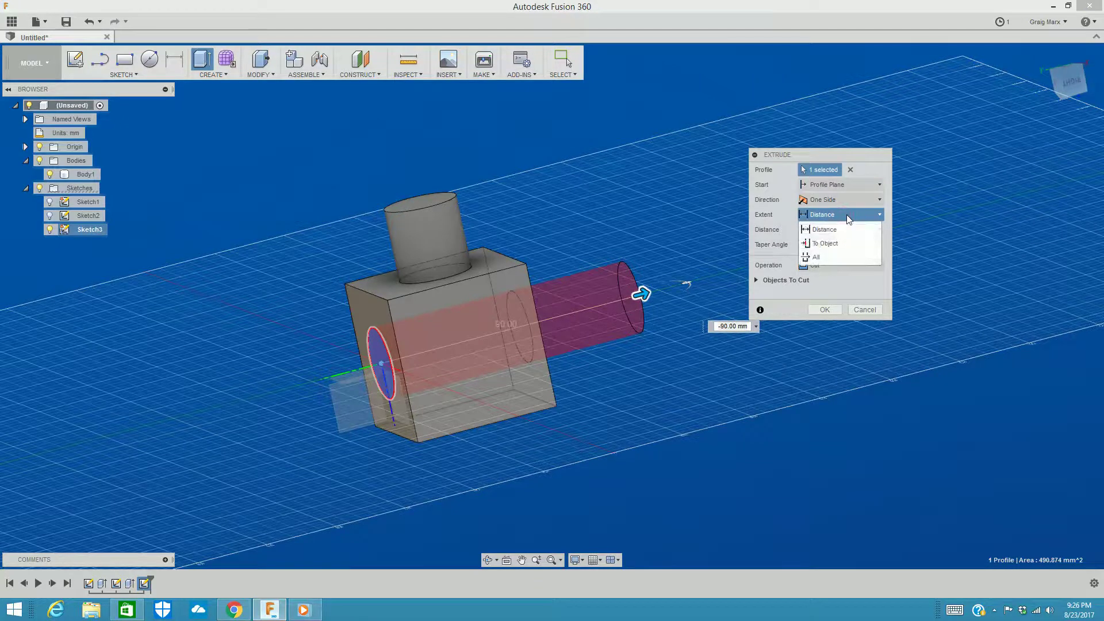
{"action": "left_click", "coordinate": [816, 260]}
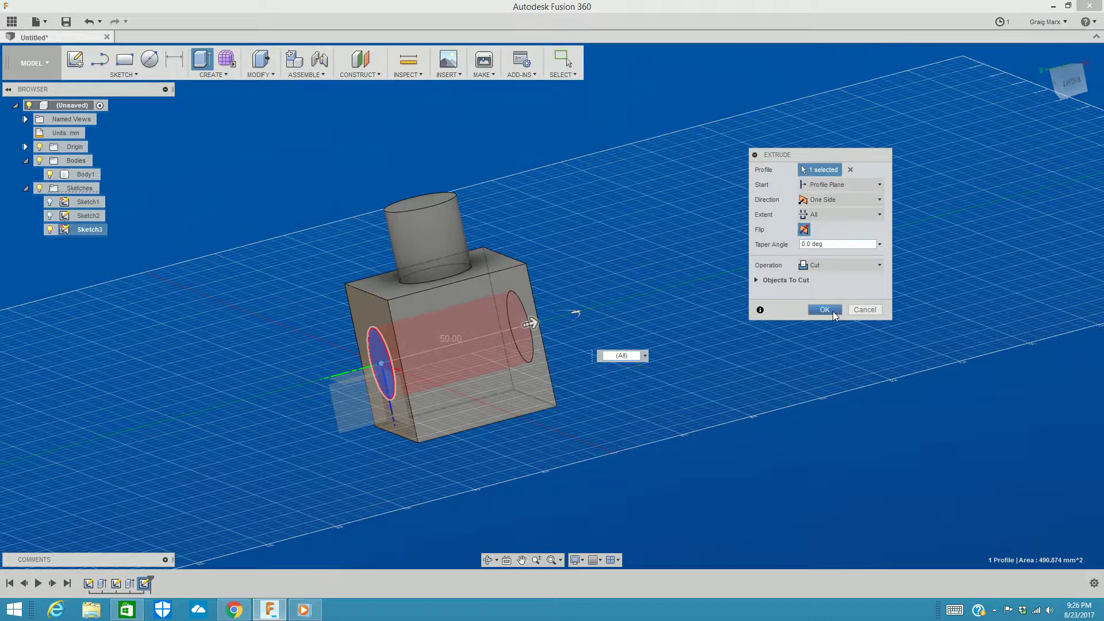
{"action": "left_click", "coordinate": [825, 310]}
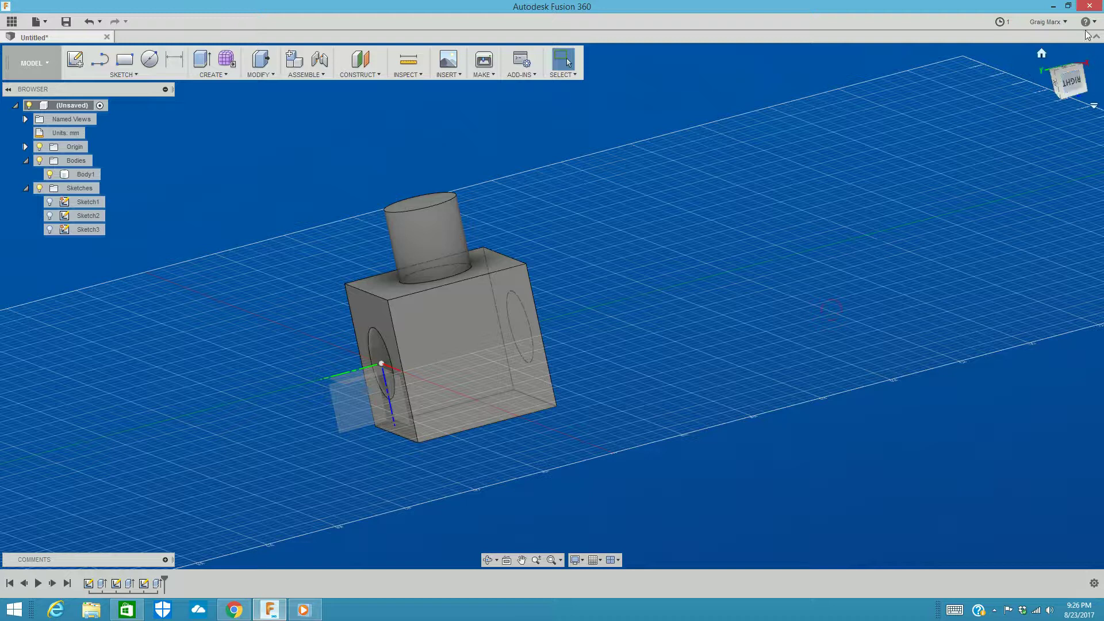
Reopen the circular hole's cut extrusion for editing from the timeline and change its extent to Distance.
{"action": "left_click_drag", "start_coordinate": [1060, 90], "coordinate": [1081, 79]}
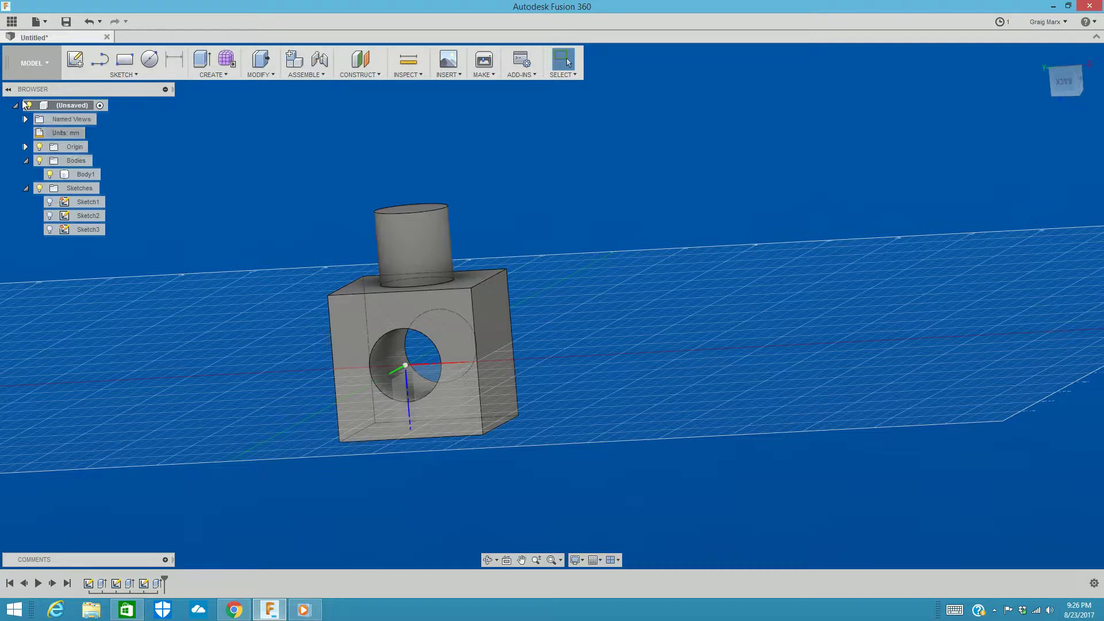
{"action": "mouse_move", "coordinate": [1054, 80]}
{"action": "left_mouse_down"}
{"action": "mouse_move", "coordinate": [1043, 78]}
{"action": "mouse_move", "coordinate": [1059, 97]}
{"action": "mouse_move", "coordinate": [1033, 95]}
{"action": "left_mouse_up"}
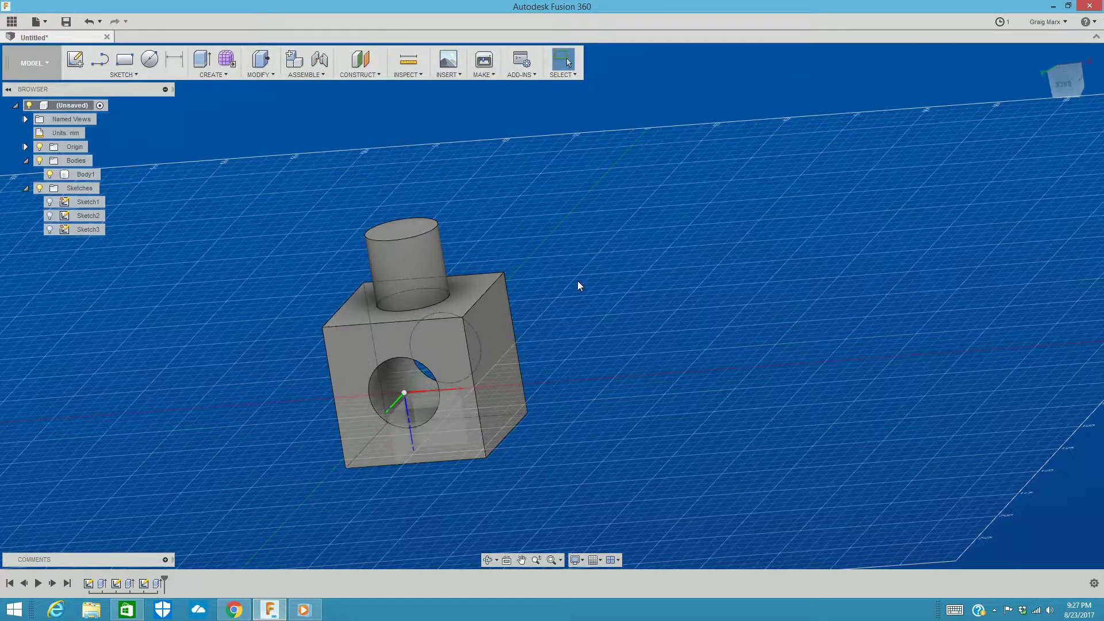
{"action": "mouse_move", "coordinate": [1076, 86]}
{"action": "left_mouse_down"}
{"action": "mouse_move", "coordinate": [1078, 57]}
{"action": "mouse_move", "coordinate": [1078, 86]}
{"action": "left_mouse_up"}
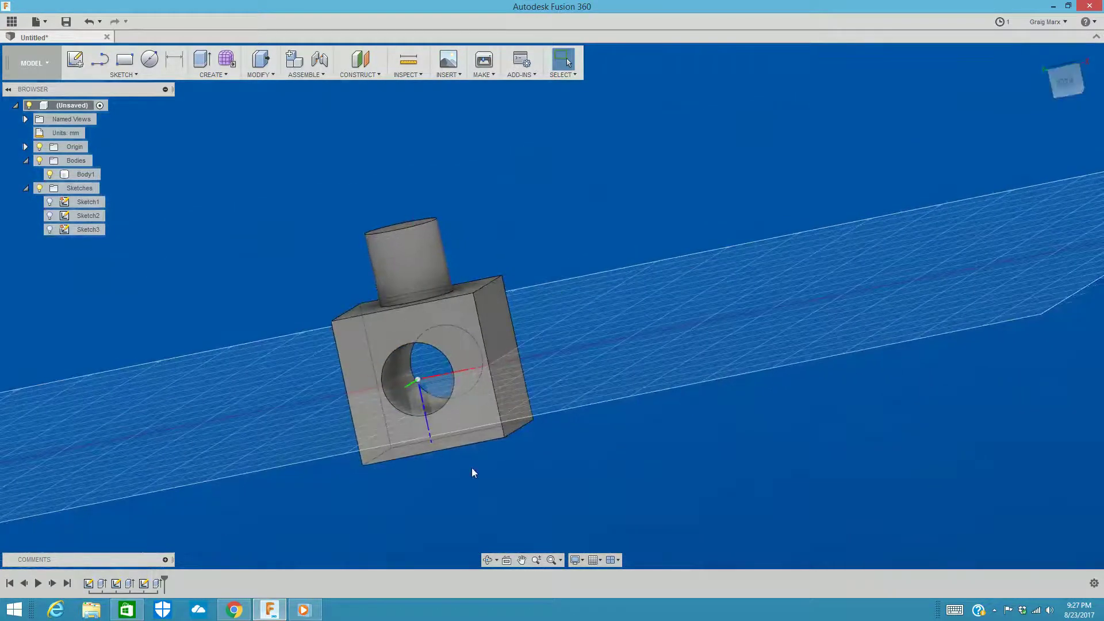
{"action": "left_click", "coordinate": [160, 585]}
{"action": "right_click", "coordinate": [160, 584]}
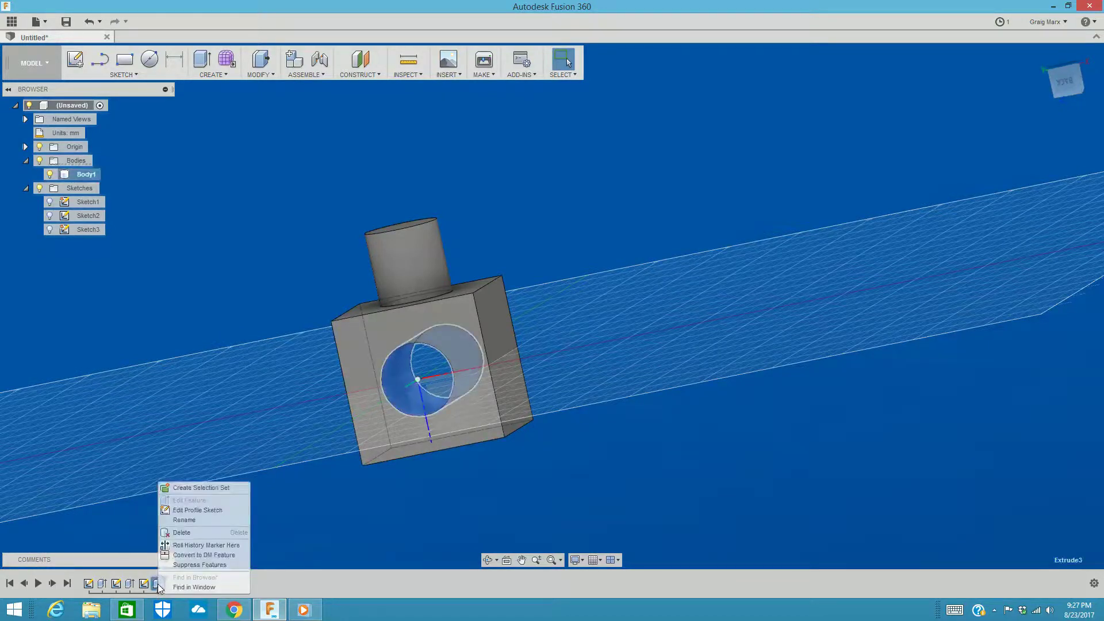
{"action": "left_click", "coordinate": [341, 516]}
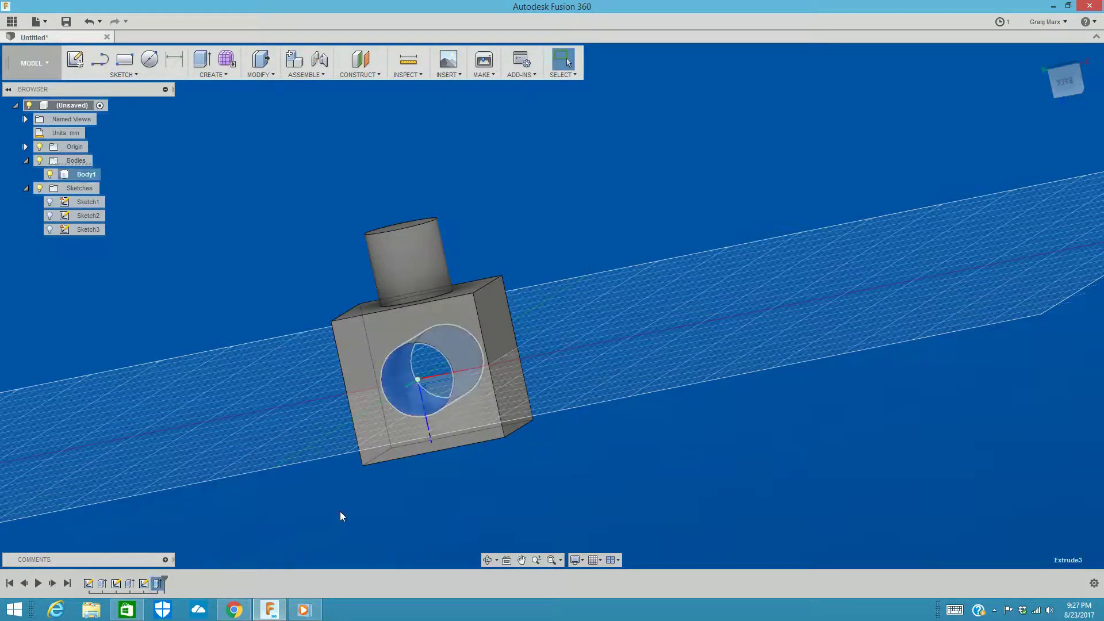
{"action": "right_click", "coordinate": [159, 584]}
{"action": "left_click", "coordinate": [200, 502]}
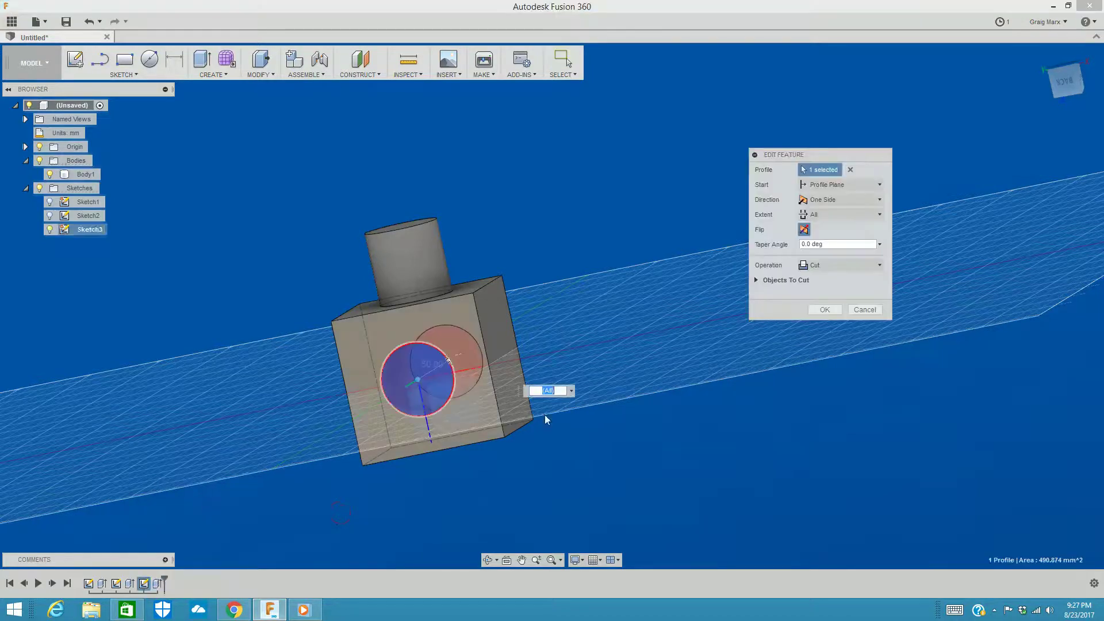
{"action": "left_click", "coordinate": [835, 215]}
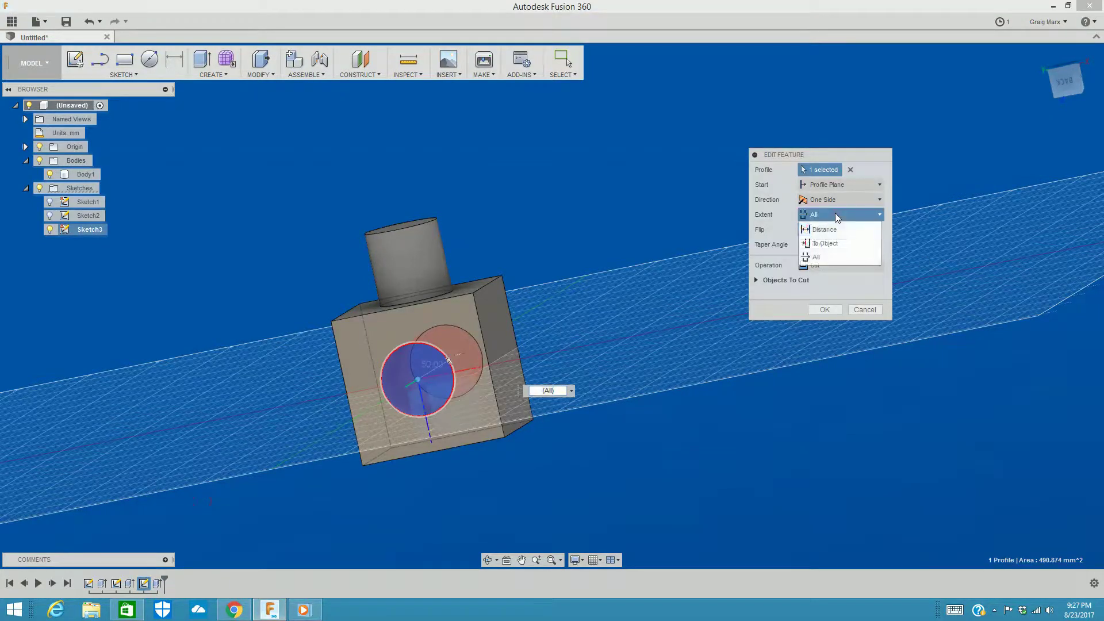
{"action": "left_click", "coordinate": [849, 257]}
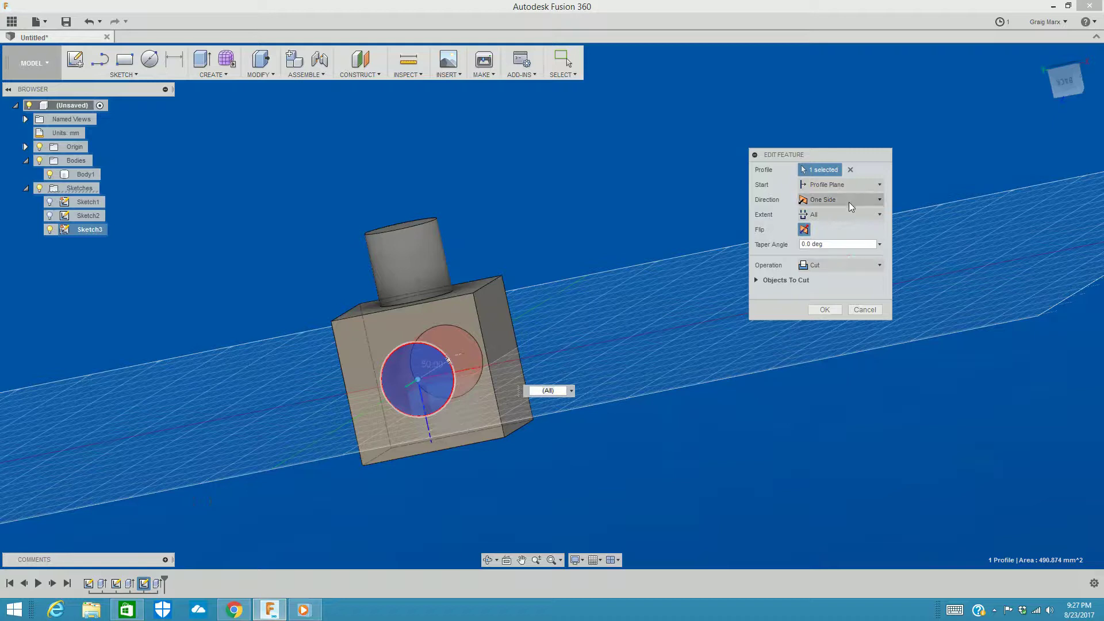
{"action": "left_click", "coordinate": [849, 215]}
{"action": "left_click", "coordinate": [848, 232]}
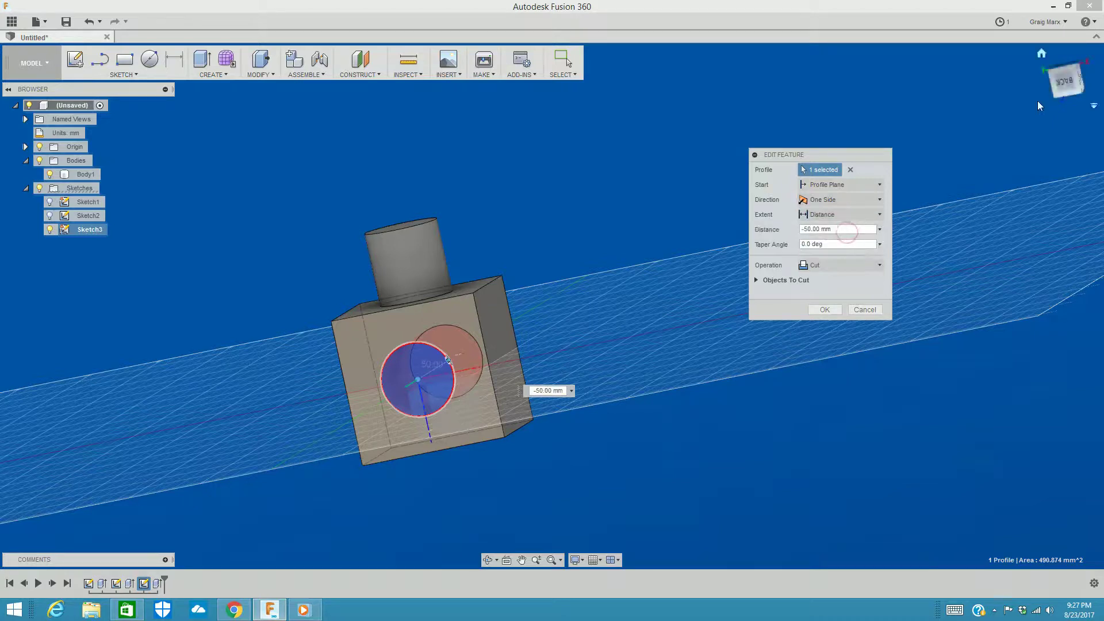
Set the cut's distance to -25 mm and apply the edit to make a blind hole in the cube.
{"action": "middle_click_drag", "start_coordinate": [494, 322], "coordinate": [473, 348], "text": "shift"}
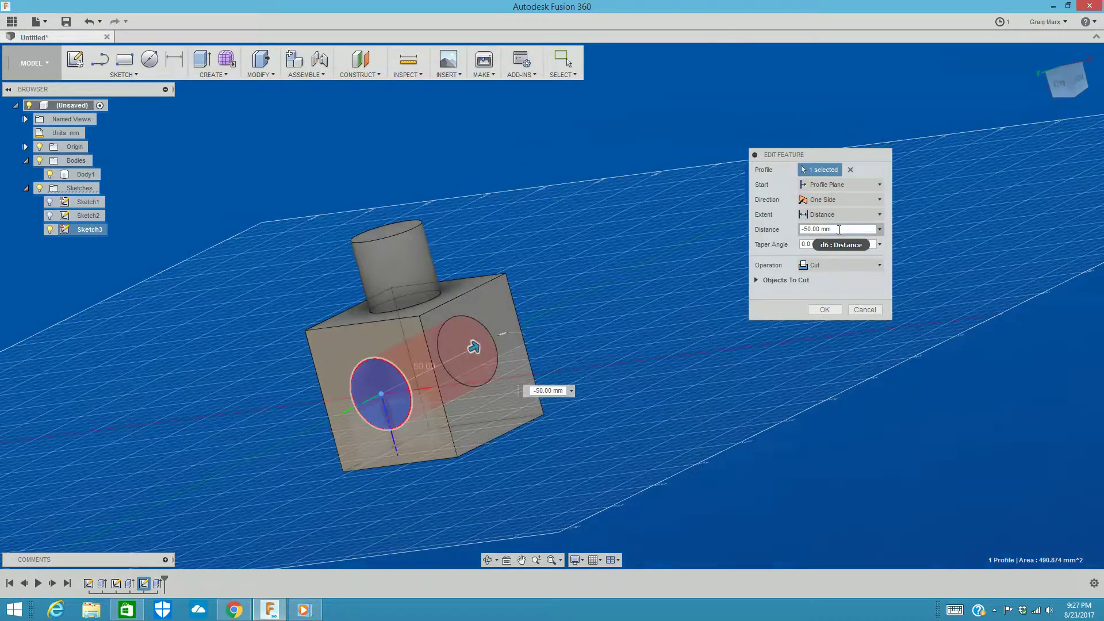
{"action": "left_click_drag", "start_coordinate": [838, 230], "coordinate": [690, 220]}
{"action": "type", "text": "-25"}
{"action": "key", "text": "Return"}
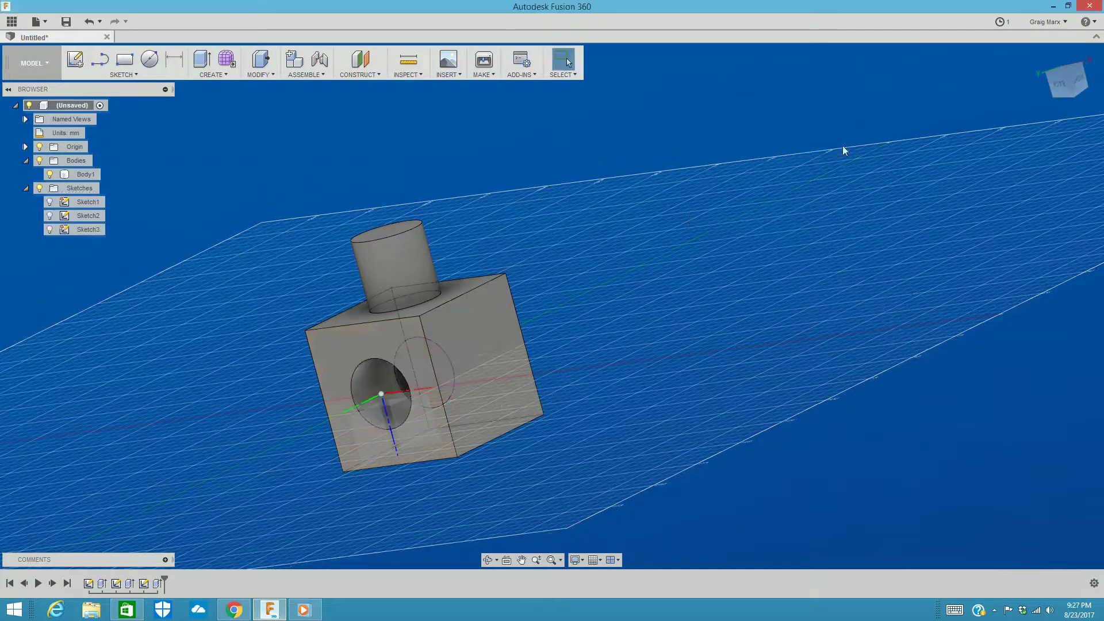
{"action": "left_click_drag", "start_coordinate": [1069, 85], "coordinate": [1083, 92]}
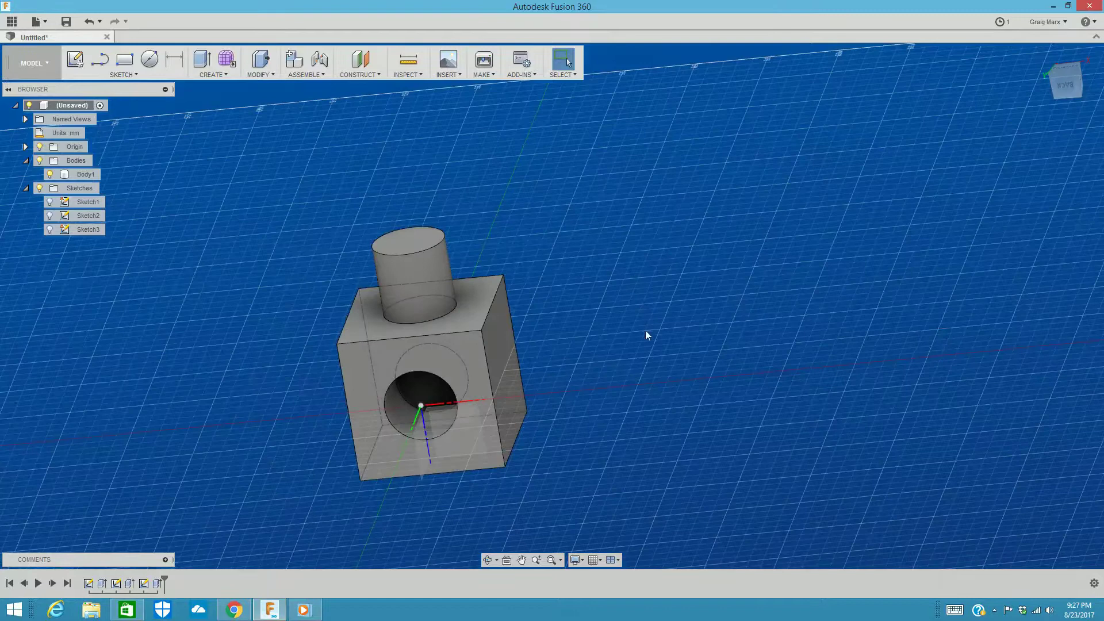
{"action": "left_click_drag", "start_coordinate": [1065, 87], "coordinate": [1006, 91]}
{"action": "mouse_move", "coordinate": [1084, 113]}
{"action": "left_mouse_down"}
{"action": "mouse_move", "coordinate": [1071, 88]}
{"action": "mouse_move", "coordinate": [1079, 95]}
{"action": "left_mouse_up"}
{"action": "middle_click_drag", "start_coordinate": [604, 284], "coordinate": [763, 313]}
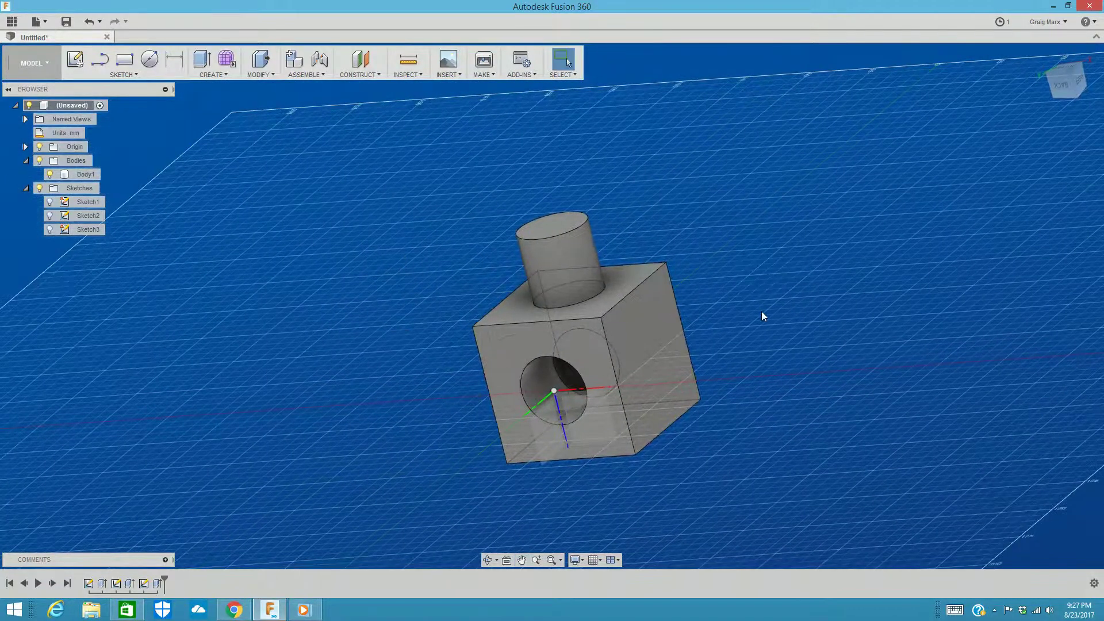
{"action": "middle_click_drag", "start_coordinate": [707, 286], "coordinate": [532, 241]}
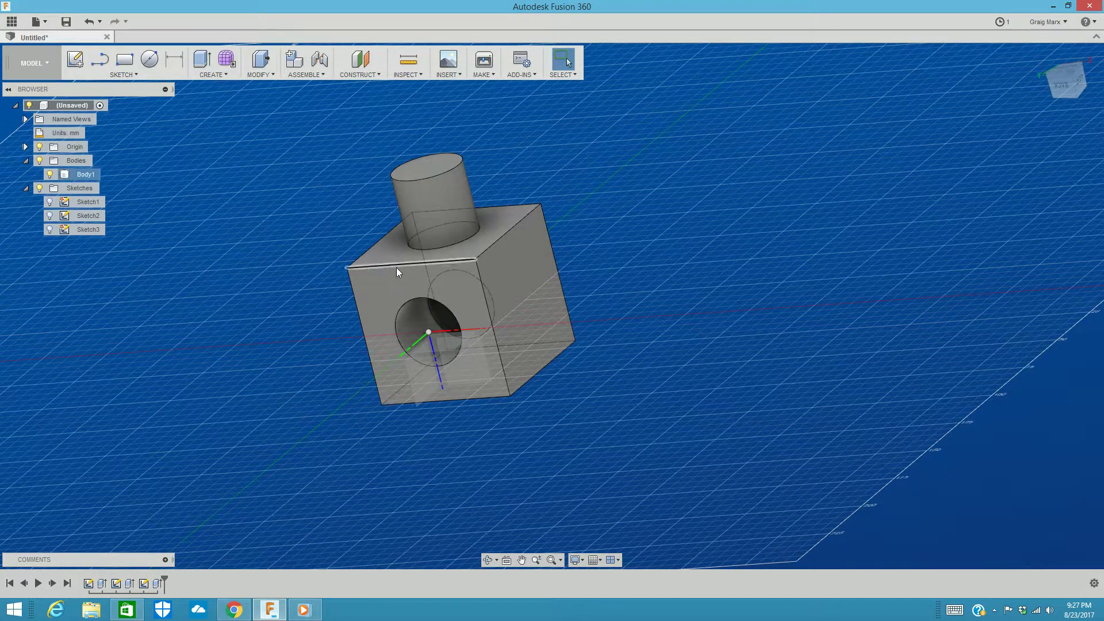
{"action": "left_click", "coordinate": [994, 611]}
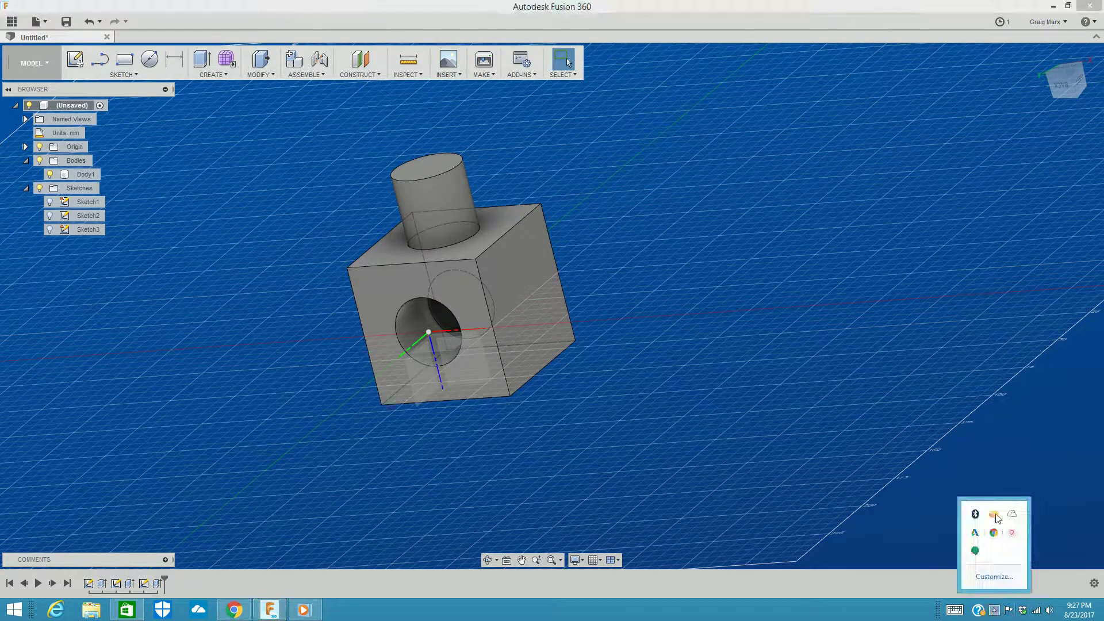
{"action": "right_click", "coordinate": [994, 533]}
{"action": "left_click", "coordinate": [1010, 537]}
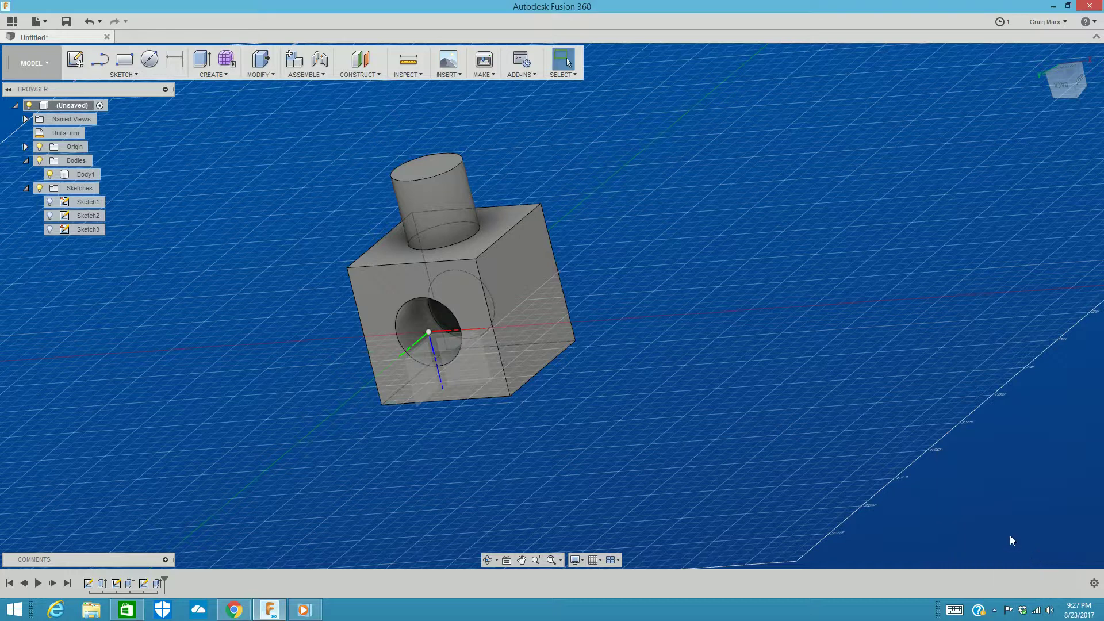
{"action": "left_click", "coordinate": [994, 611]}
{"action": "left_click", "coordinate": [1011, 534]}
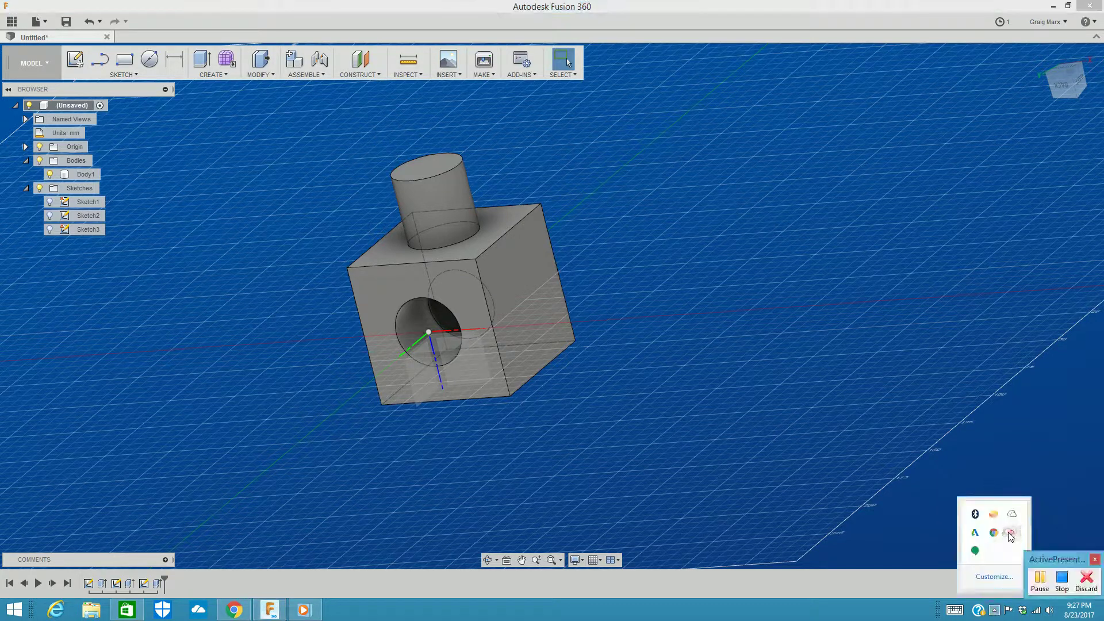